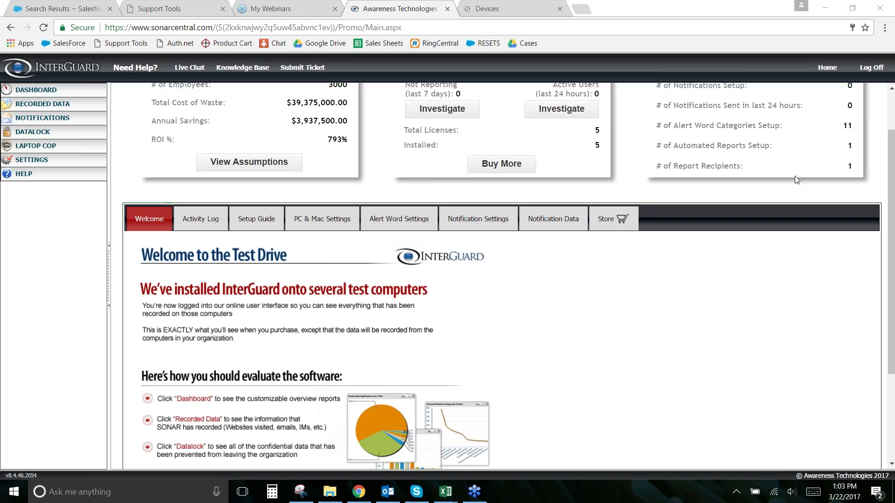
Step: Expand the Settings pages in the sidebar and open Recording & Blocking
{"action": "scroll", "coordinate": [725, 209], "scroll_direction": "up", "scroll_amount": 1}
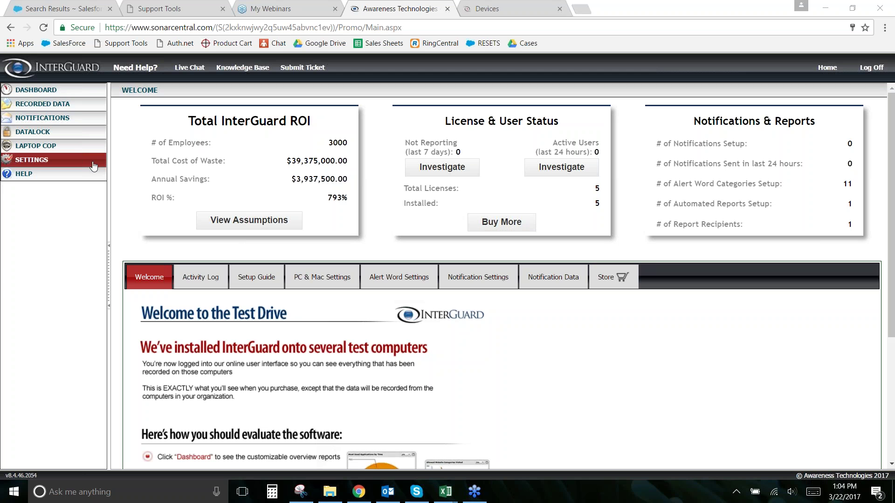
{"action": "mouse_move", "coordinate": [99, 164]}
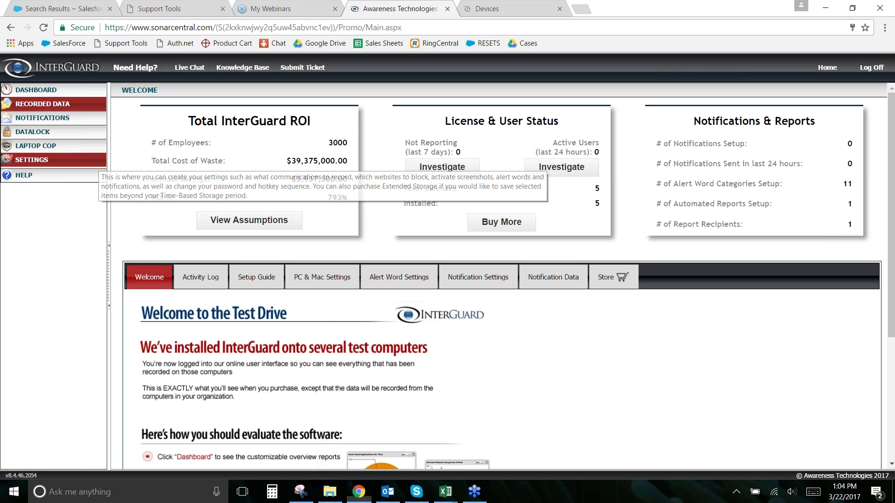
{"action": "left_click", "coordinate": [99, 163]}
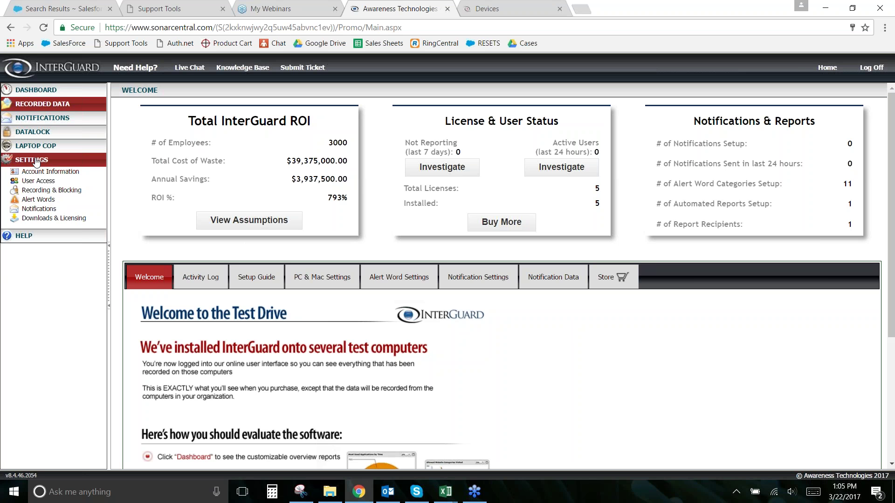
{"action": "left_click", "coordinate": [43, 192]}
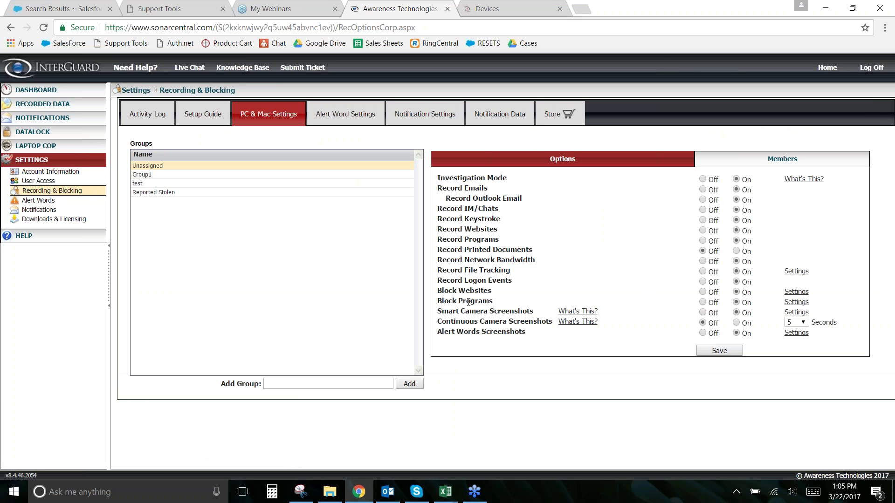
Step: Highlight the Smart Camera Screenshots label and the recording options list, then clear the highlight
{"action": "left_click_drag", "start_coordinate": [436, 312], "coordinate": [536, 313]}
{"action": "left_click", "coordinate": [537, 319]}
{"action": "left_click_drag", "start_coordinate": [437, 178], "coordinate": [444, 322]}
{"action": "left_click", "coordinate": [535, 322]}
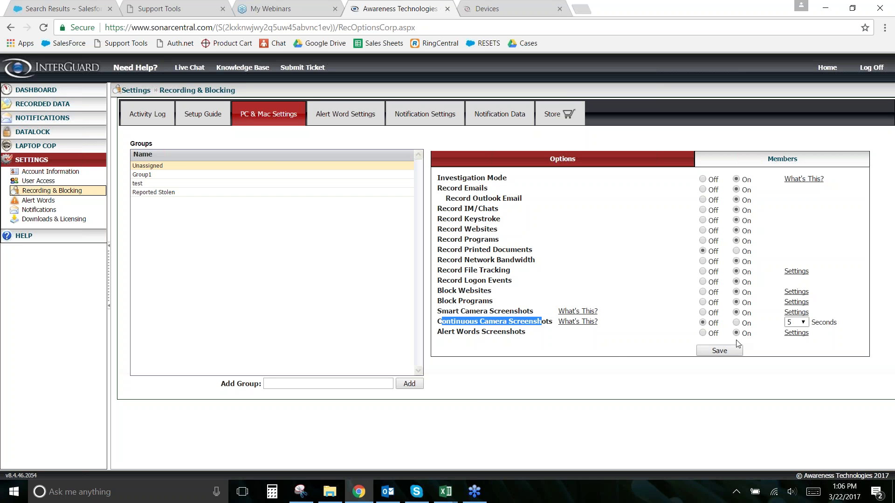
{"action": "left_click", "coordinate": [551, 285]}
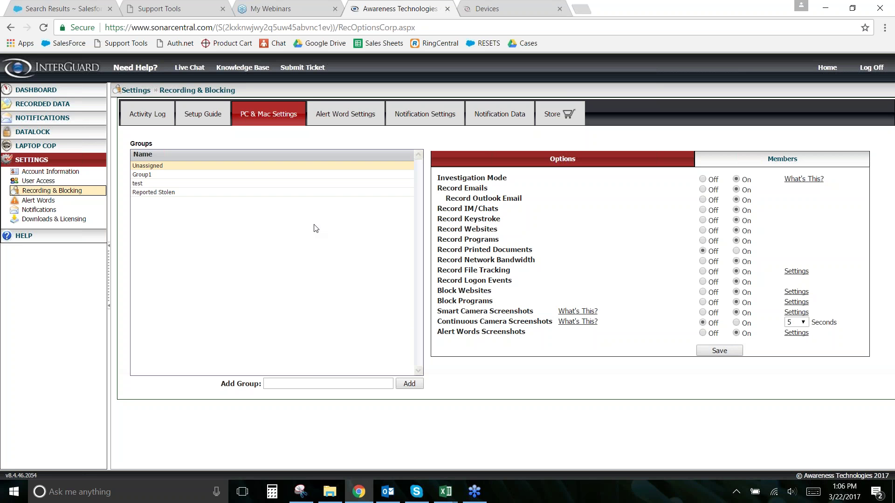
Step: For Group1, turn Smart Camera Screenshots off and Continuous Camera Screenshots on, viewing interval choices
{"action": "left_click", "coordinate": [150, 175]}
{"action": "left_click", "coordinate": [702, 313]}
{"action": "left_click", "coordinate": [737, 323]}
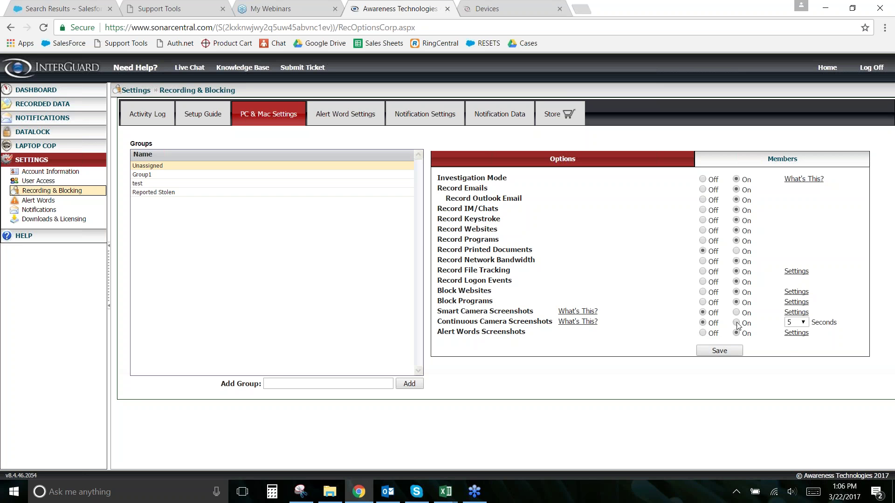
{"action": "left_click", "coordinate": [801, 322]}
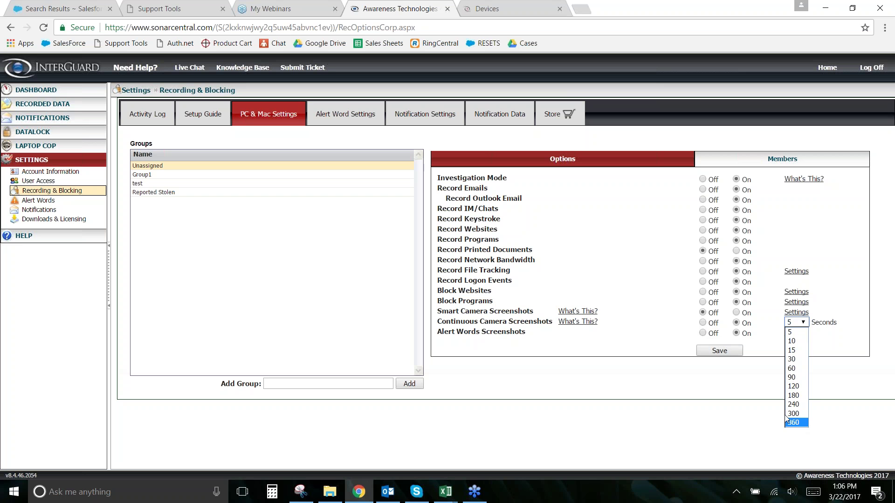
Step: Keep the screenshot interval at 5 seconds and expand the Dashboard and Recorded Data sidebar sections
{"action": "left_click", "coordinate": [660, 351]}
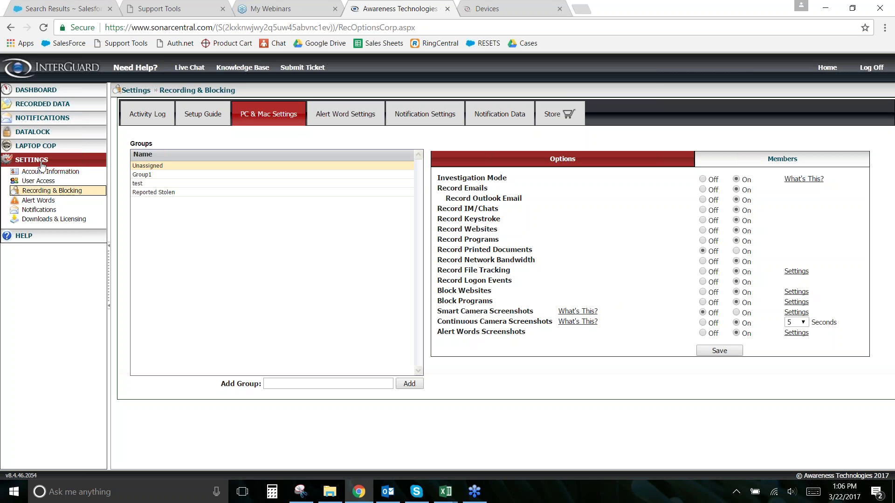
{"action": "left_click", "coordinate": [36, 89]}
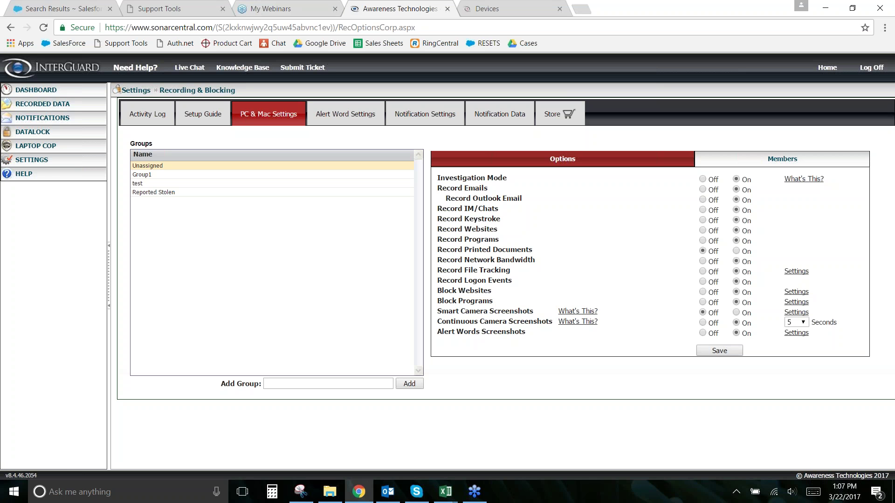
{"action": "left_click", "coordinate": [42, 103]}
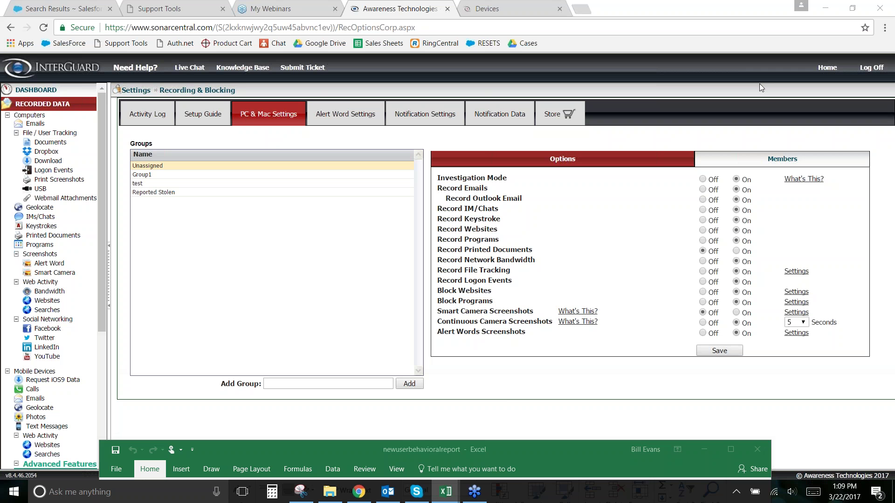
Step: Drag the Excel newuserbehavioralreport window up to bring it forward
{"action": "left_click_drag", "start_coordinate": [410, 455], "coordinate": [428, 1]}
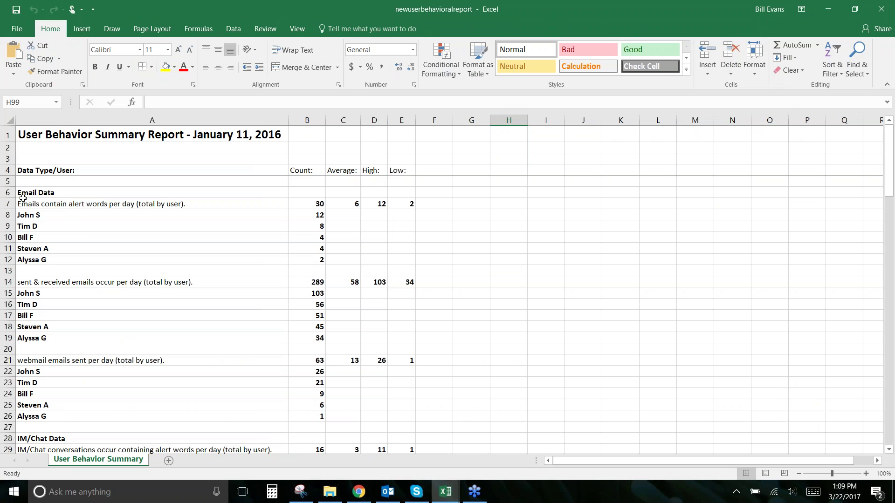
Step: Inspect the Email Data alert-word email rows: the average and the first user's count
{"action": "left_click", "coordinate": [37, 192]}
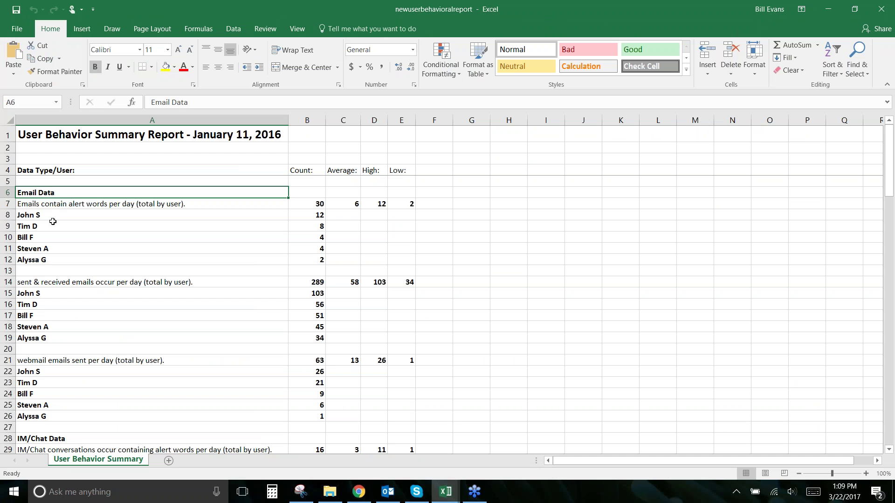
{"action": "left_click", "coordinate": [87, 206]}
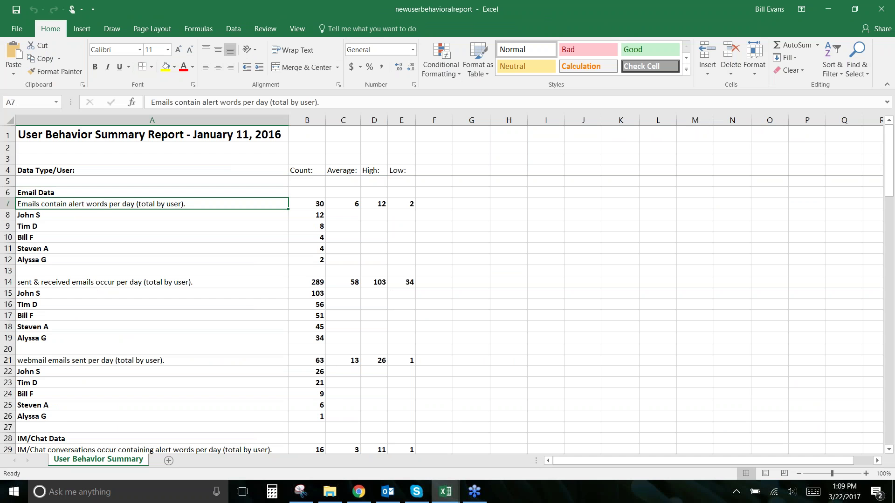
{"action": "left_click", "coordinate": [356, 203]}
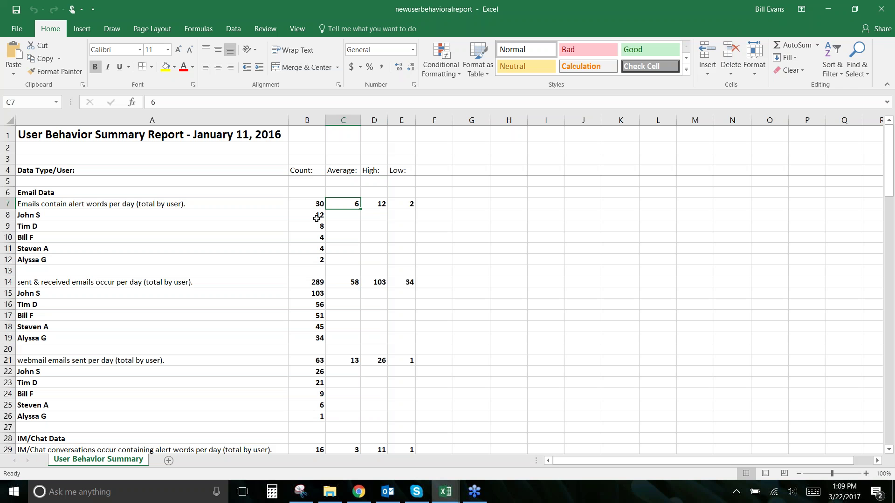
{"action": "left_click", "coordinate": [67, 215]}
{"action": "left_click", "coordinate": [323, 214]}
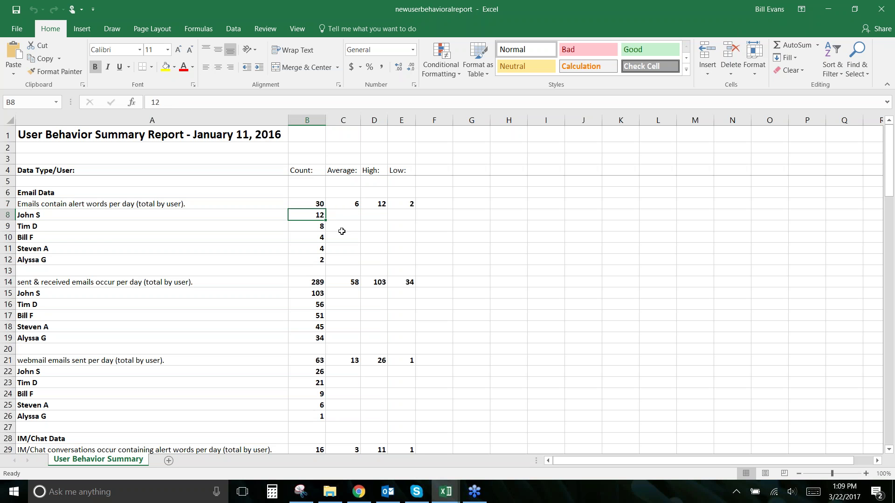
{"action": "scroll", "coordinate": [156, 263], "scroll_direction": "down", "scroll_amount": 1}
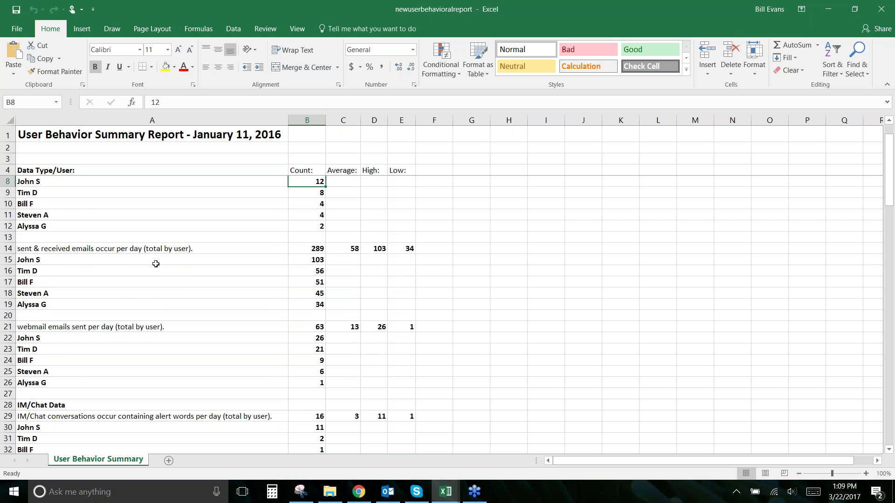
{"action": "scroll", "coordinate": [156, 263], "scroll_direction": "down", "scroll_amount": 1}
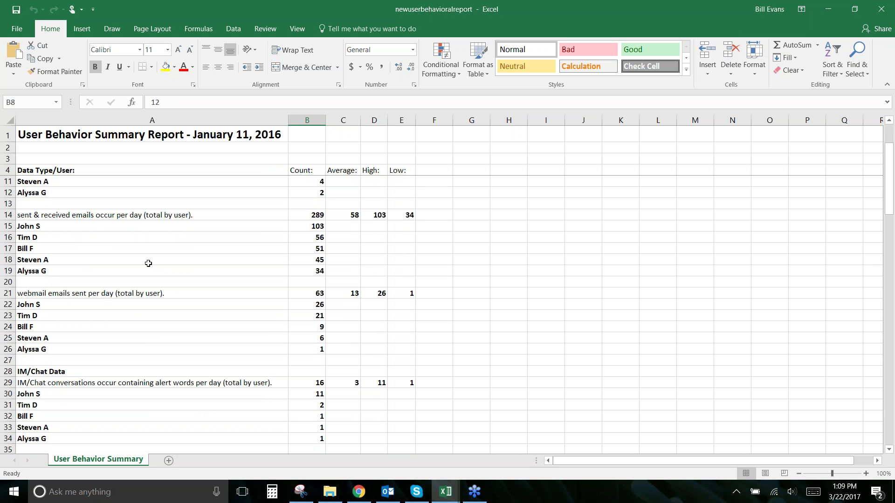
Step: Review sent and received email counts per user, down to the last user's 34
{"action": "left_click", "coordinate": [45, 227]}
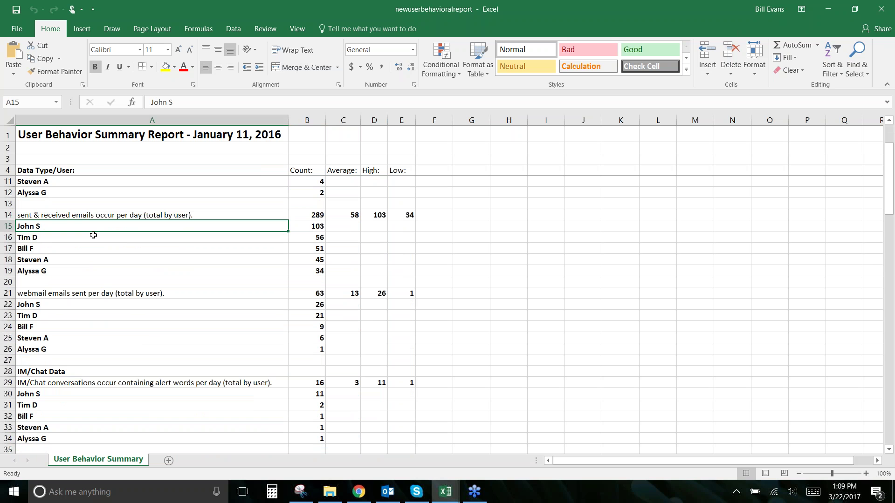
{"action": "left_click", "coordinate": [57, 213]}
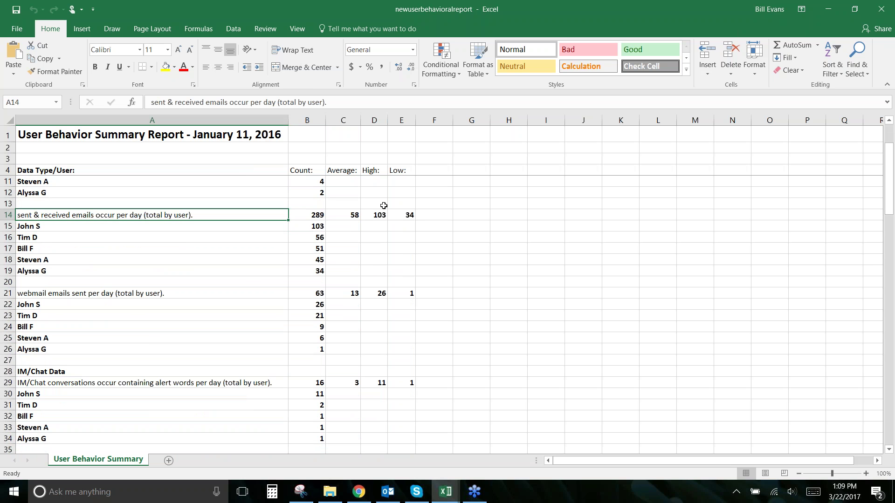
{"action": "left_click", "coordinate": [342, 212]}
{"action": "left_click", "coordinate": [289, 228]}
{"action": "left_click", "coordinate": [307, 270]}
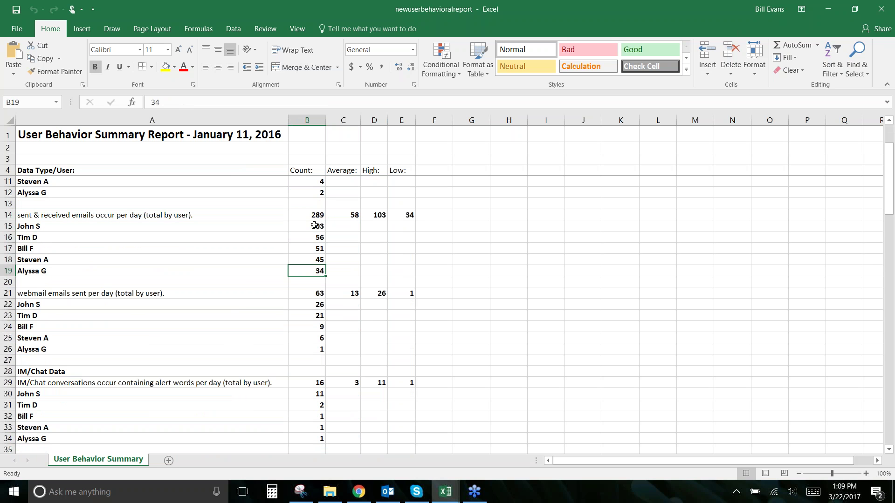
{"action": "scroll", "coordinate": [170, 312], "scroll_direction": "down", "scroll_amount": 1}
{"action": "scroll", "coordinate": [154, 298], "scroll_direction": "down", "scroll_amount": 2}
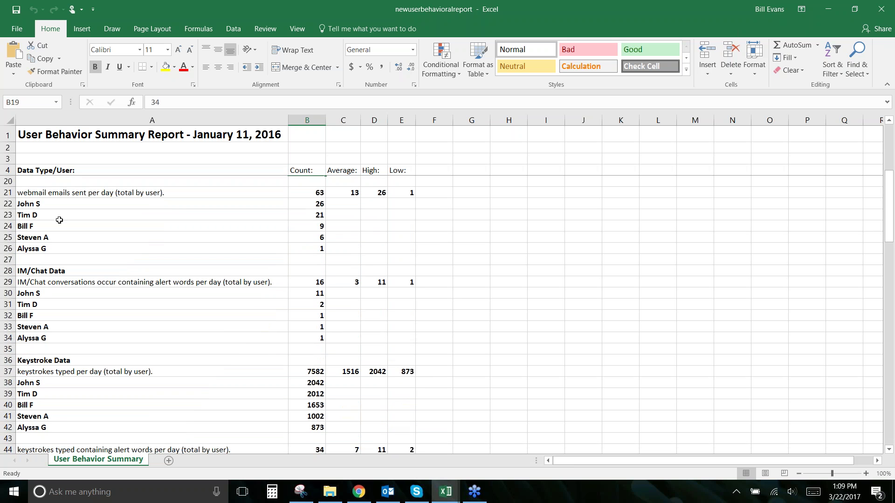
{"action": "scroll", "coordinate": [109, 287], "scroll_direction": "down", "scroll_amount": 3}
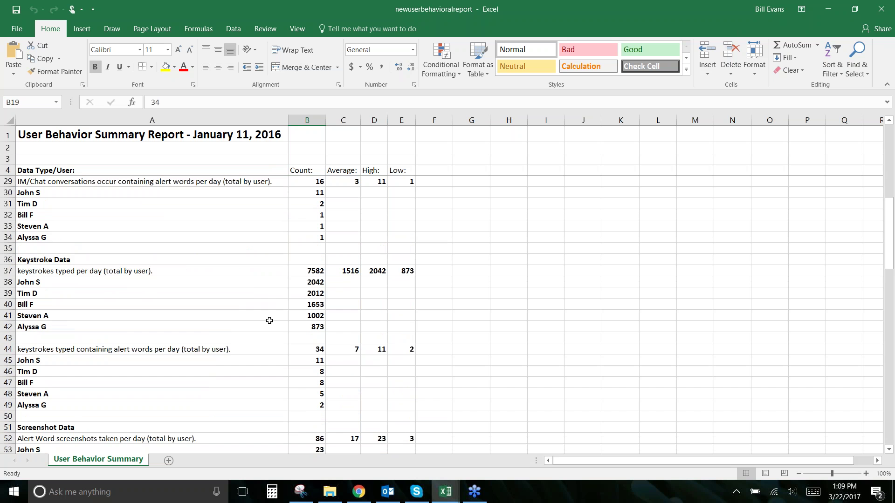
{"action": "scroll", "coordinate": [222, 334], "scroll_direction": "down", "scroll_amount": 1}
{"action": "scroll", "coordinate": [219, 333], "scroll_direction": "down", "scroll_amount": 10}
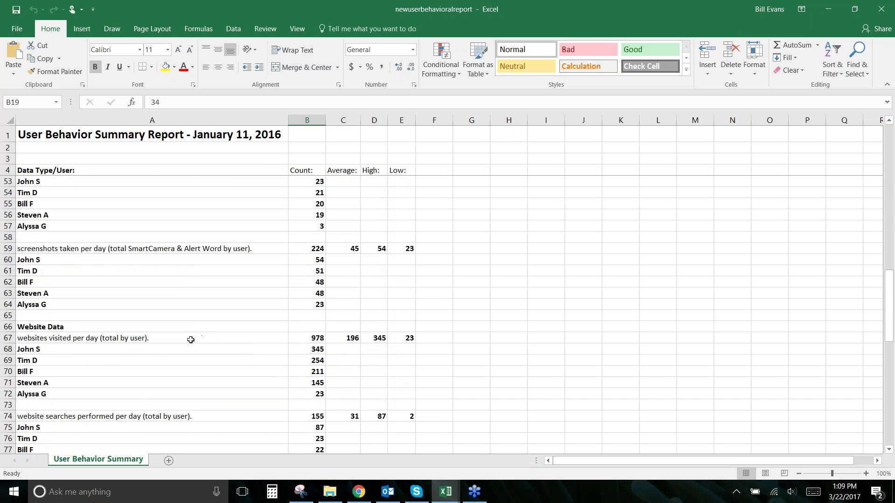
{"action": "scroll", "coordinate": [187, 346], "scroll_direction": "down", "scroll_amount": 9}
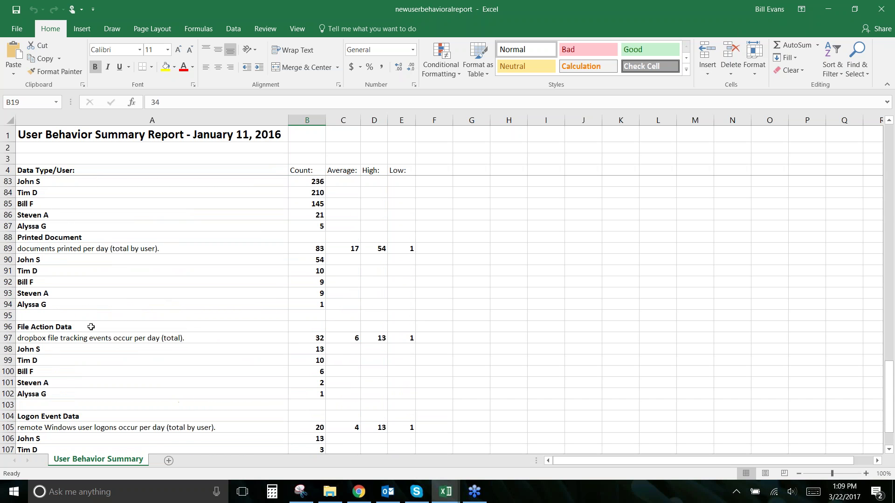
{"action": "scroll", "coordinate": [90, 328], "scroll_direction": "down", "scroll_amount": 1}
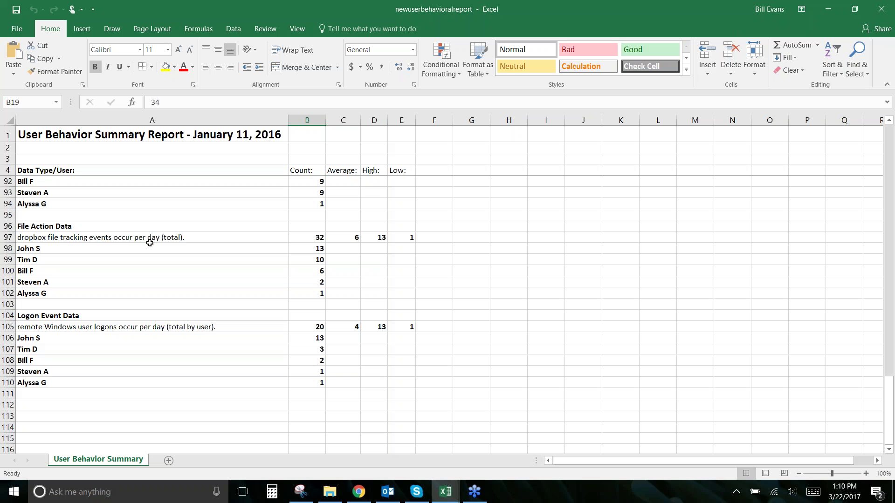
{"action": "left_click", "coordinate": [80, 226]}
{"action": "left_click", "coordinate": [95, 313]}
{"action": "left_click", "coordinate": [78, 229]}
{"action": "left_click", "coordinate": [66, 306]}
{"action": "left_click", "coordinate": [64, 226]}
{"action": "left_click", "coordinate": [48, 240]}
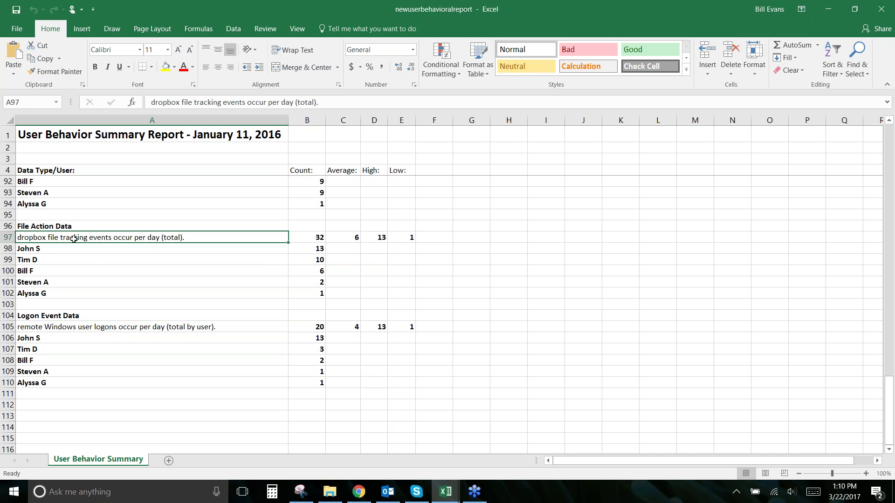
{"action": "left_click", "coordinate": [349, 237]}
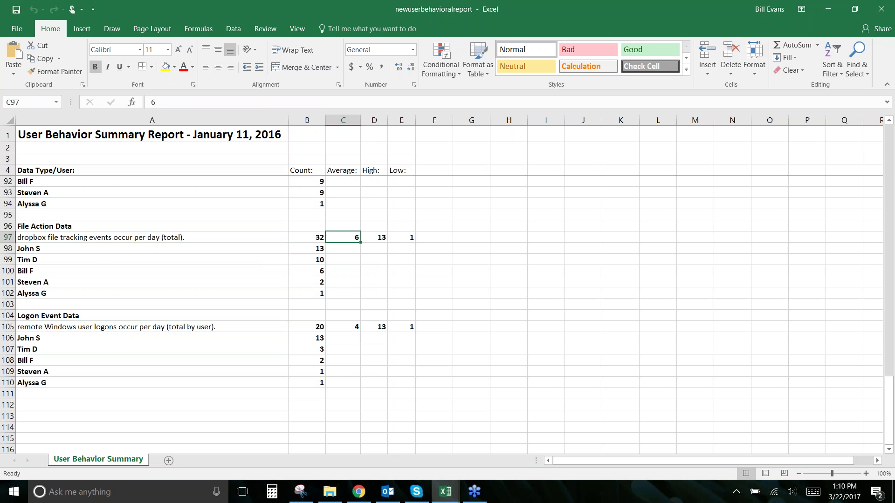
{"action": "left_click_drag", "start_coordinate": [312, 248], "coordinate": [171, 249]}
{"action": "left_click", "coordinate": [308, 247]}
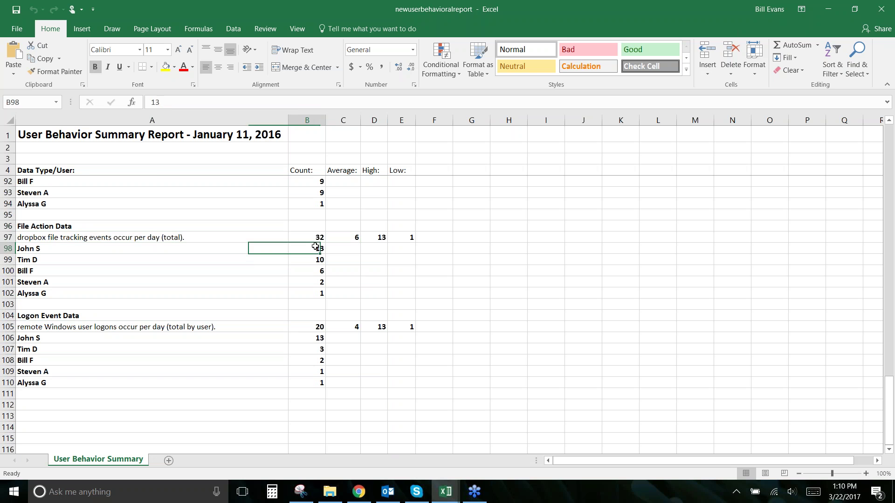
{"action": "scroll", "coordinate": [210, 271], "scroll_direction": "up", "scroll_amount": 3}
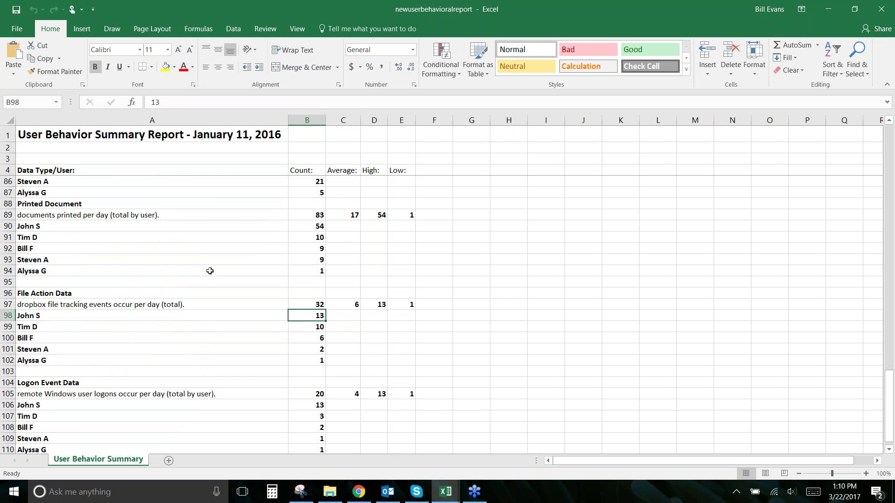
{"action": "scroll", "coordinate": [210, 270], "scroll_direction": "up", "scroll_amount": 2}
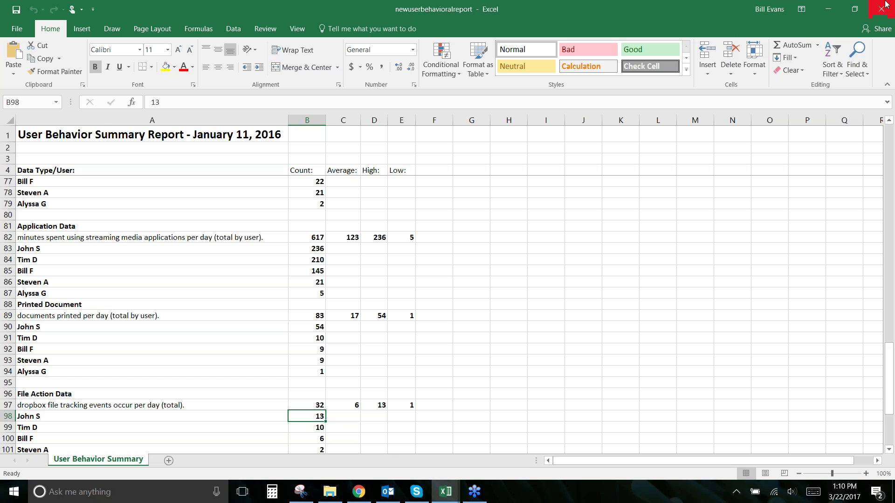
{"action": "left_click", "coordinate": [882, 10]}
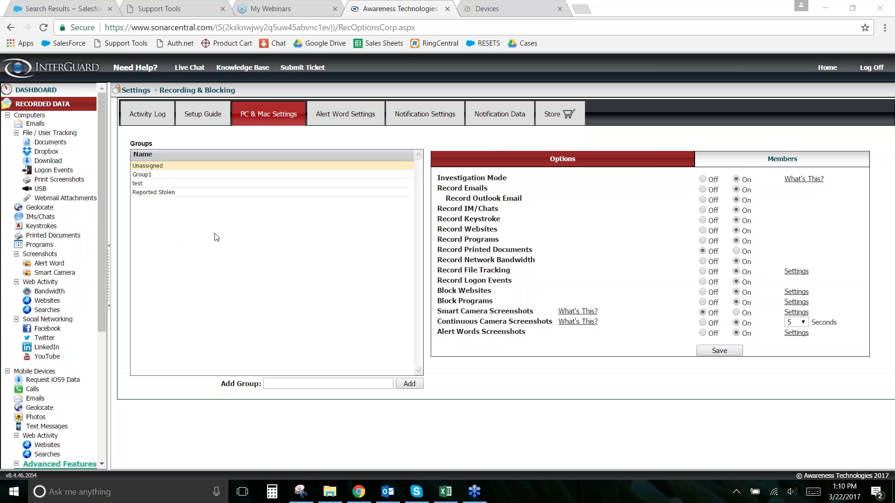
Step: Go to Dashboard > Reports and start a new custom report
{"action": "left_click", "coordinate": [70, 106]}
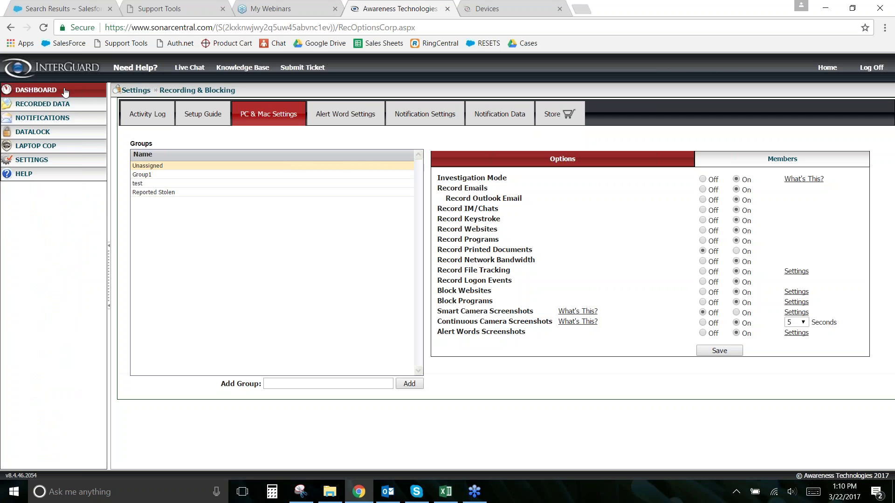
{"action": "left_click", "coordinate": [46, 92]}
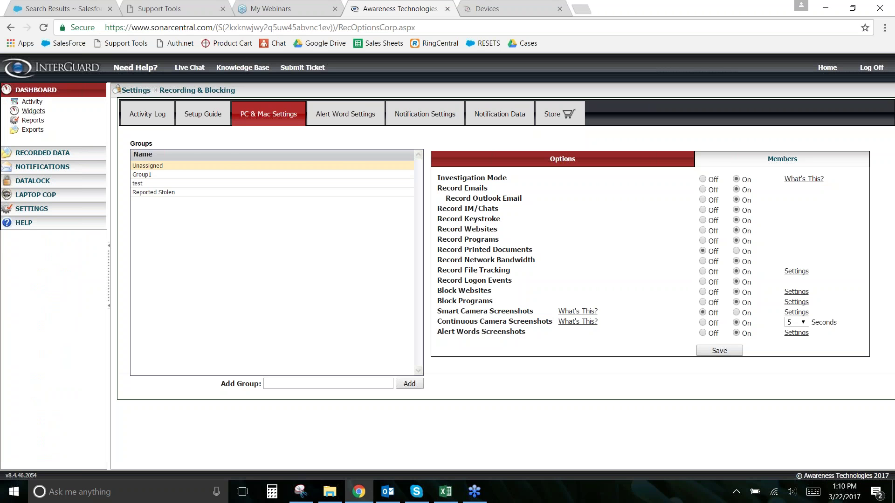
{"action": "left_click", "coordinate": [33, 120]}
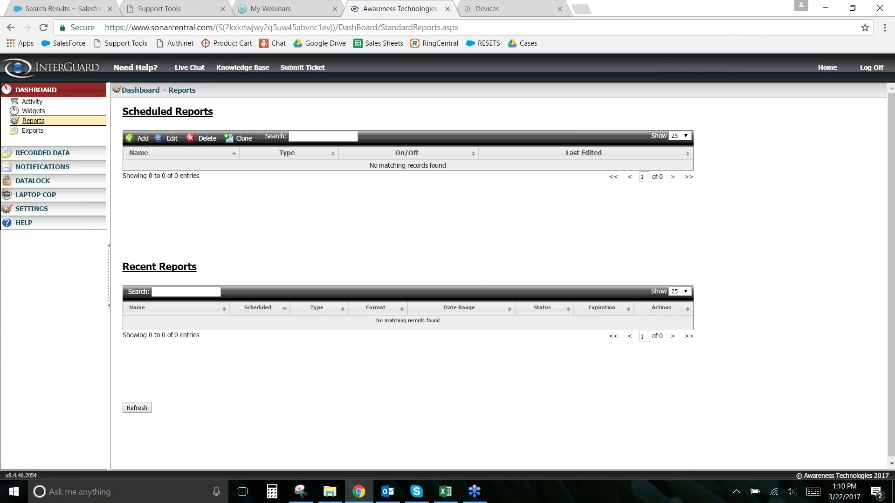
{"action": "left_click", "coordinate": [140, 138]}
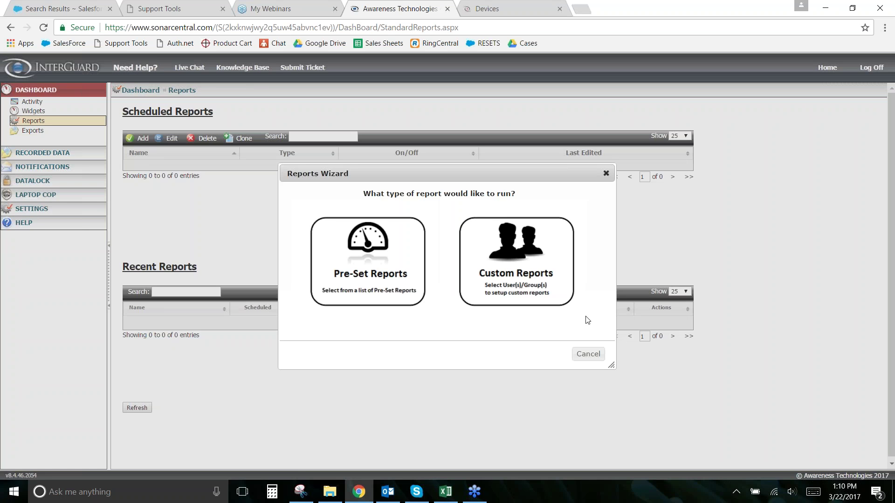
{"action": "left_click", "coordinate": [520, 285]}
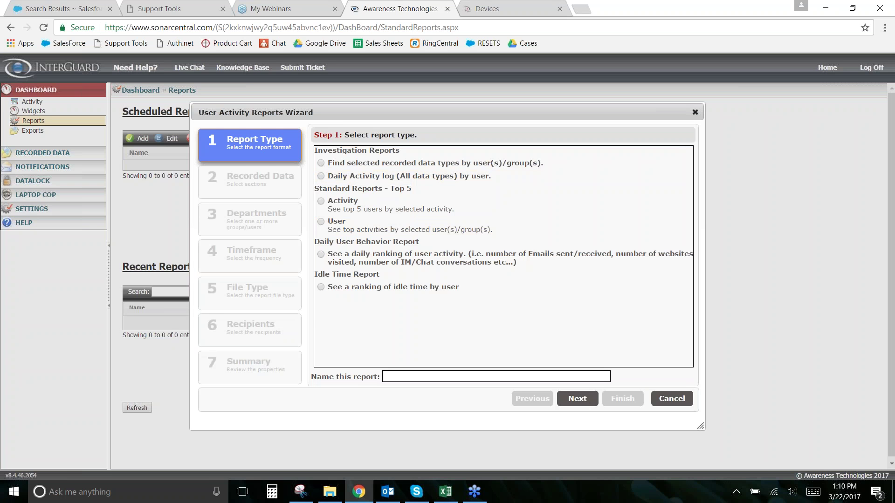
Step: Pick the Daily User Behavior report type, name it 'Daily User Behavior Report', and continue
{"action": "left_click", "coordinate": [321, 255]}
{"action": "left_click", "coordinate": [483, 380]}
{"action": "type", "text": "Daily User Behavior REpo"}
{"action": "key", "text": "BackSpace"}
{"action": "key", "text": "BackSpace"}
{"action": "key", "text": "BackSpace"}
{"action": "type", "text": "eprot"}
{"action": "key", "text": "BackSpace"}
{"action": "key", "text": "BackSpace"}
{"action": "key", "text": "BackSpace"}
{"action": "key", "text": "BackSpace"}
{"action": "type", "text": "port"}
{"action": "left_click", "coordinate": [577, 399]}
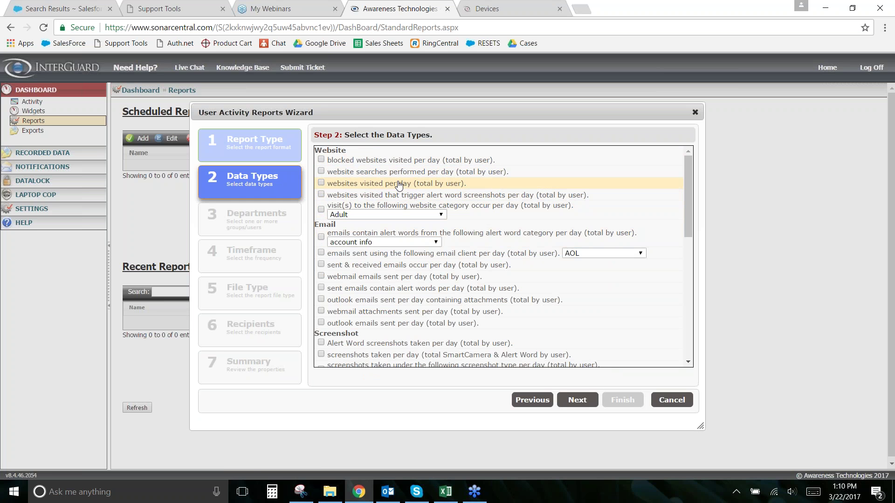
Step: Tick blocked websites per day, unsupported Email client minutes and download file tracking events, then continue
{"action": "left_click", "coordinate": [322, 160]}
{"action": "scroll", "coordinate": [328, 200], "scroll_direction": "down", "scroll_amount": 1}
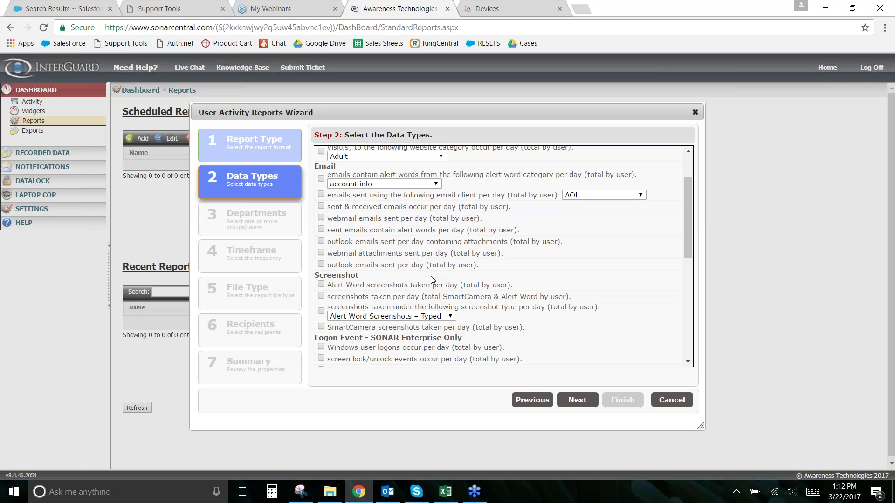
{"action": "scroll", "coordinate": [433, 254], "scroll_direction": "down", "scroll_amount": 1}
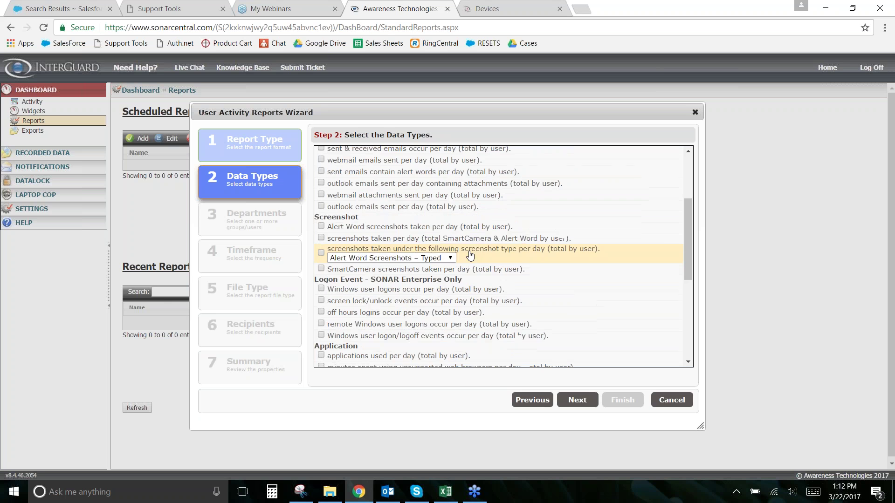
{"action": "scroll", "coordinate": [433, 226], "scroll_direction": "down", "scroll_amount": 4}
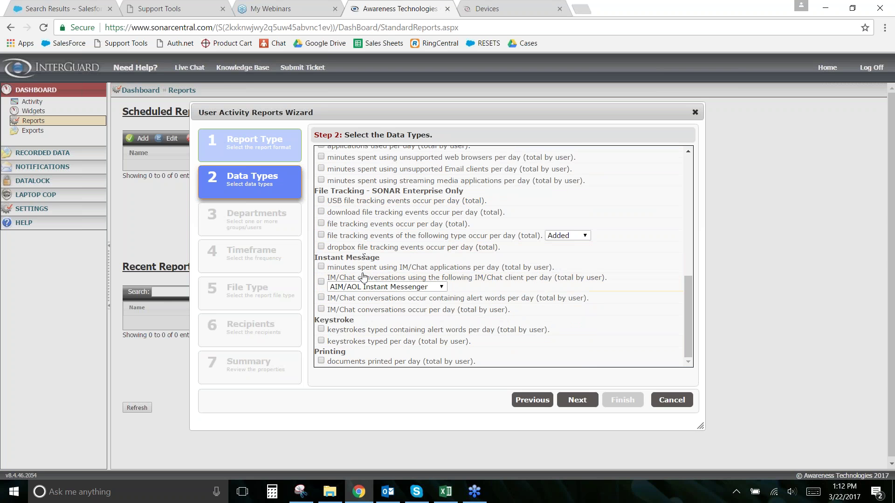
{"action": "left_click", "coordinate": [322, 169]}
{"action": "left_click", "coordinate": [321, 212]}
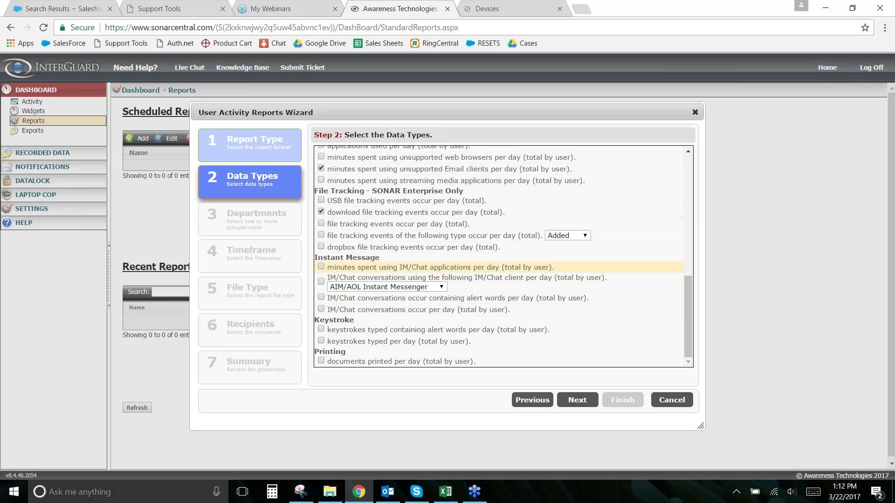
{"action": "left_click", "coordinate": [577, 400]}
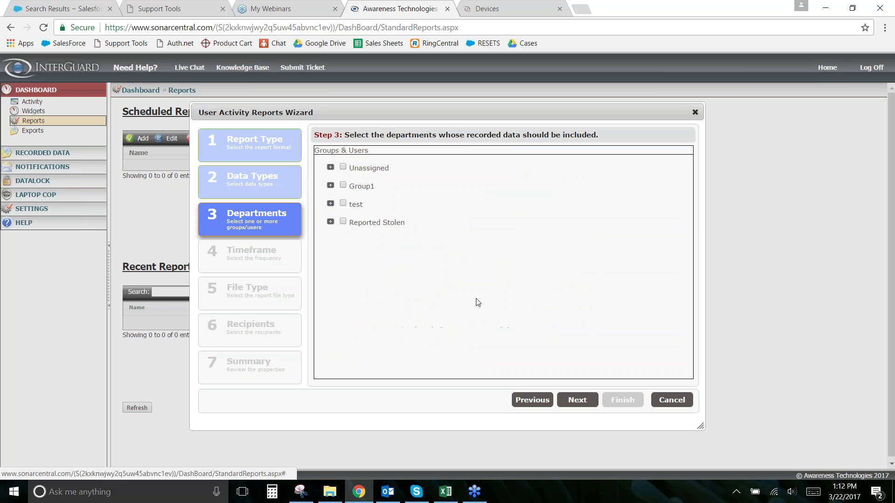
Step: Choose the report's departments, leaving Group1 out and including only the first Unassigned user
{"action": "left_click", "coordinate": [343, 167]}
{"action": "left_click", "coordinate": [343, 185]}
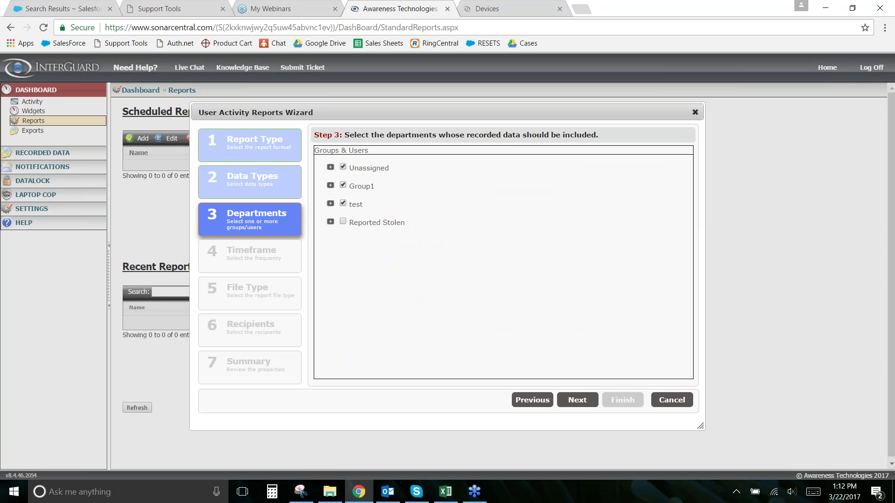
{"action": "left_click", "coordinate": [344, 186]}
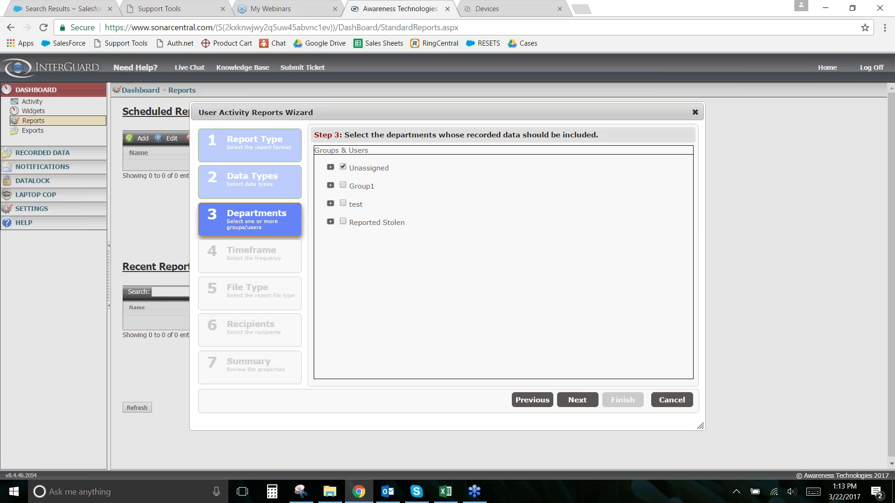
{"action": "left_click", "coordinate": [331, 167]}
{"action": "left_click", "coordinate": [367, 178]}
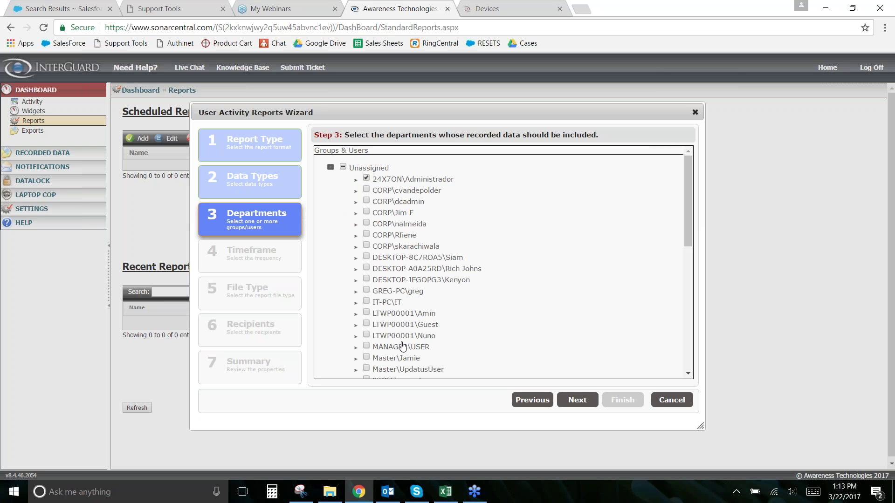
{"action": "left_click", "coordinate": [576, 400]}
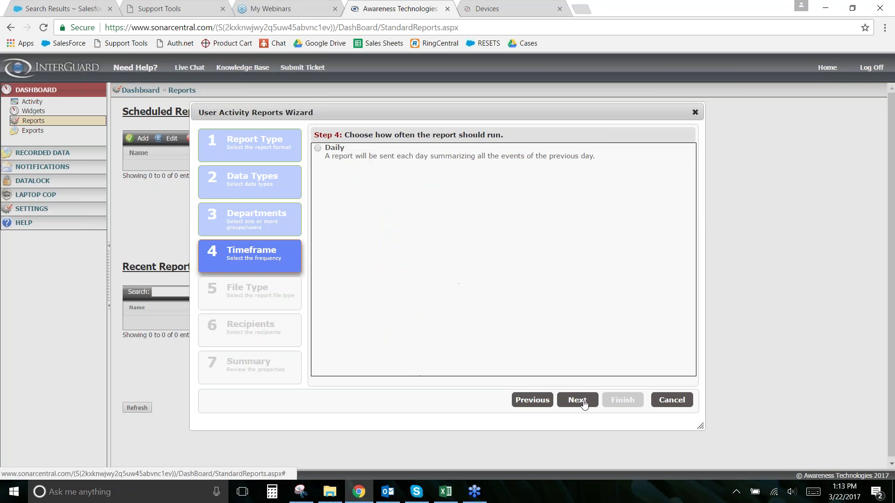
Step: Schedule the report to run daily with the Excel/CSV file type
{"action": "left_click", "coordinate": [319, 148]}
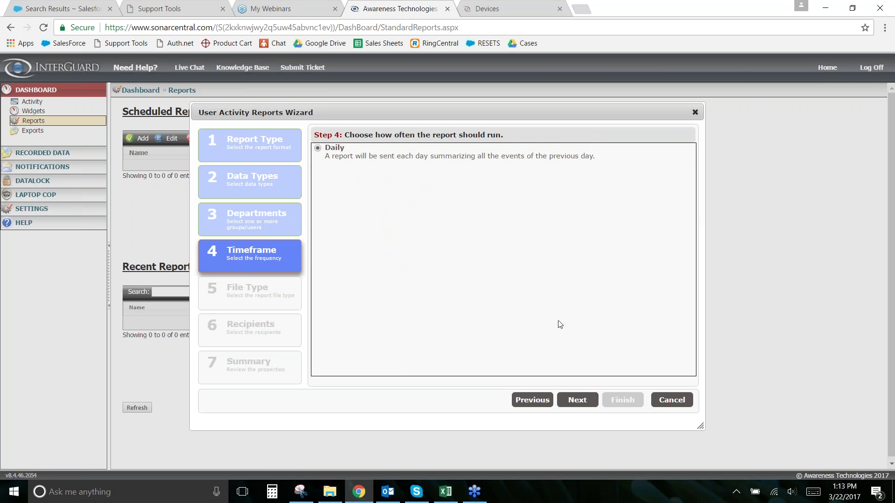
{"action": "left_click", "coordinate": [593, 402]}
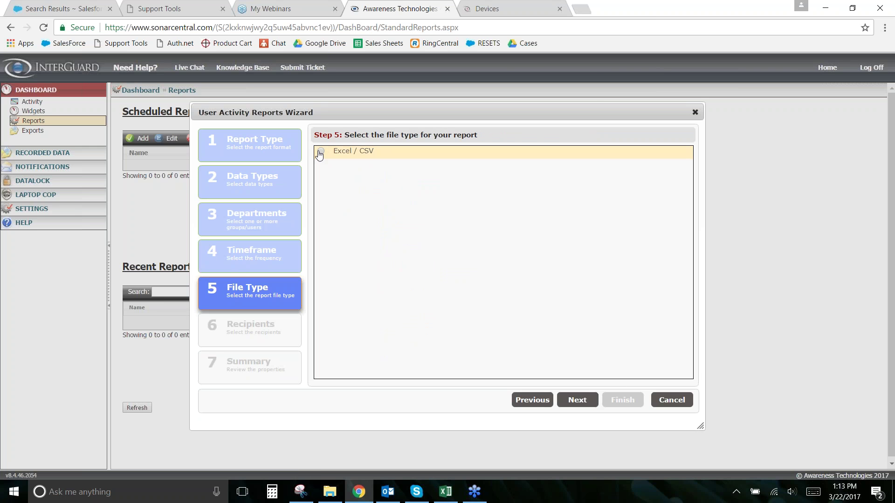
{"action": "left_click", "coordinate": [577, 400]}
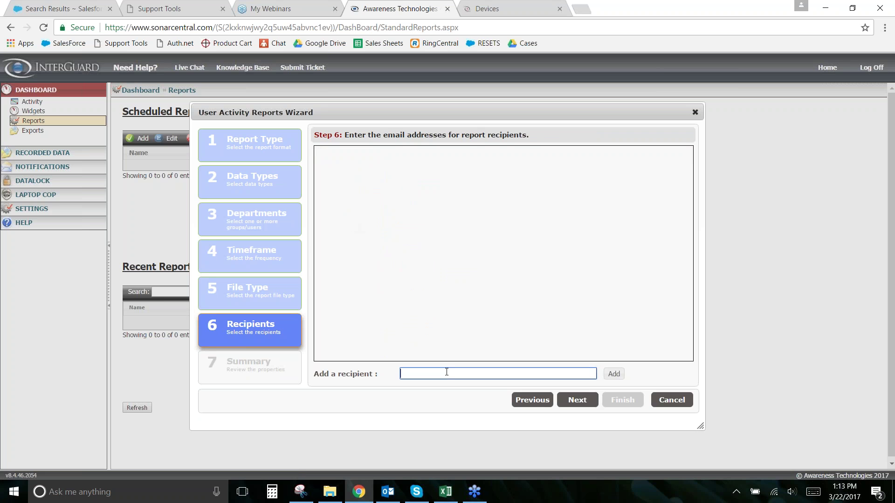
Step: Add the recipient's e-mail address, advance to the summary, and close the wizard
{"action": "left_click", "coordinate": [616, 375]}
{"action": "left_click", "coordinate": [532, 373]}
{"action": "left_click", "coordinate": [578, 400]}
{"action": "left_click", "coordinate": [661, 400]}
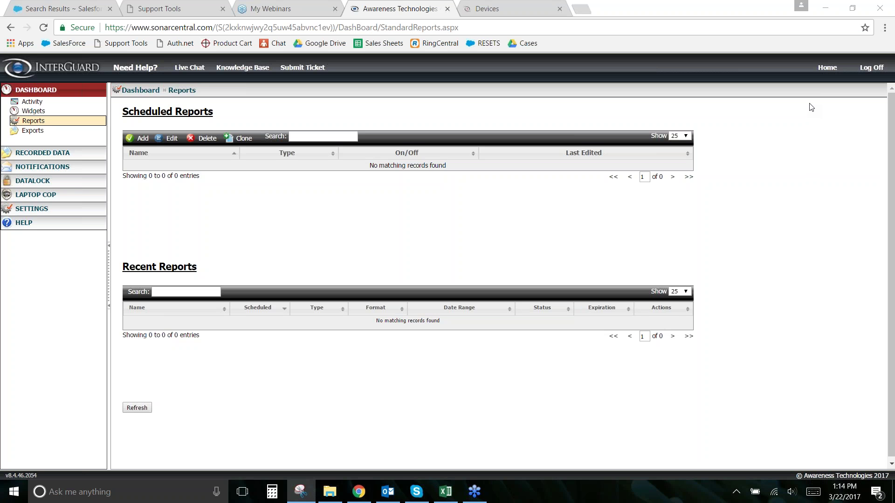
Step: Scroll the Reports page to confirm no scheduled or recent reports are listed
{"action": "scroll", "coordinate": [419, 203], "scroll_direction": "down", "scroll_amount": 1}
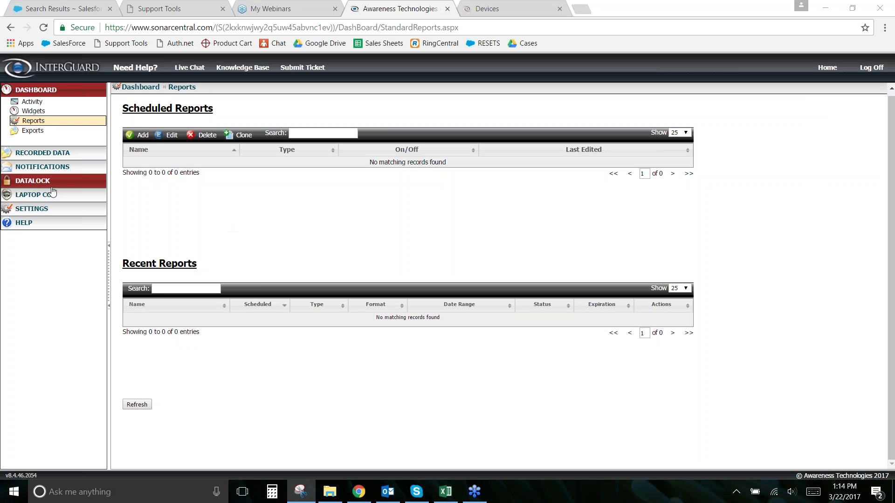
Step: Open Settings > Alert Words, then start and cancel adding a new category
{"action": "left_click", "coordinate": [34, 214]}
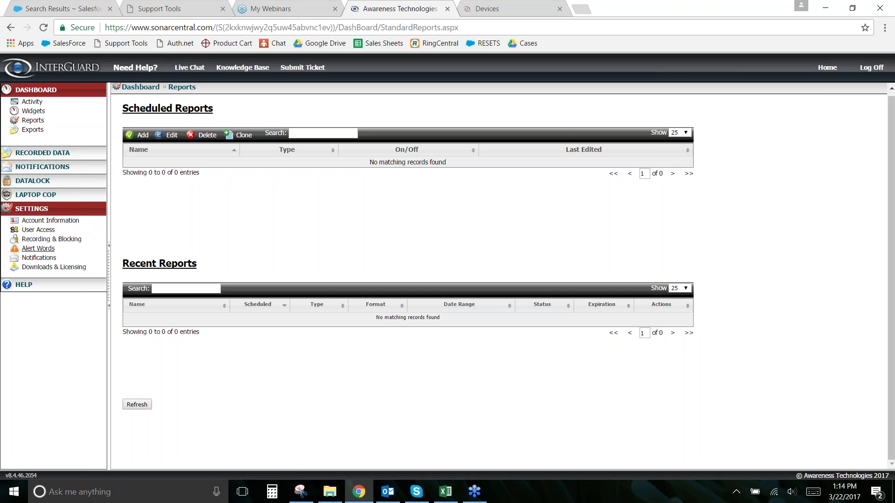
{"action": "left_click", "coordinate": [39, 249]}
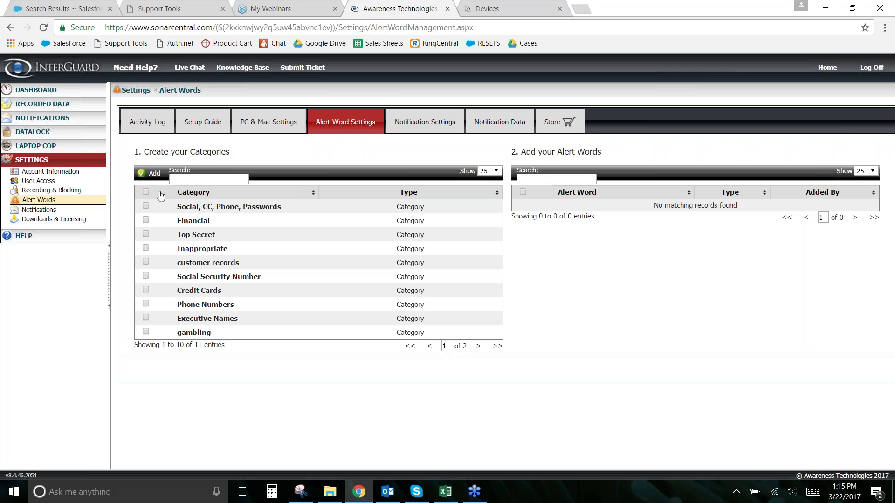
{"action": "left_click", "coordinate": [153, 176]}
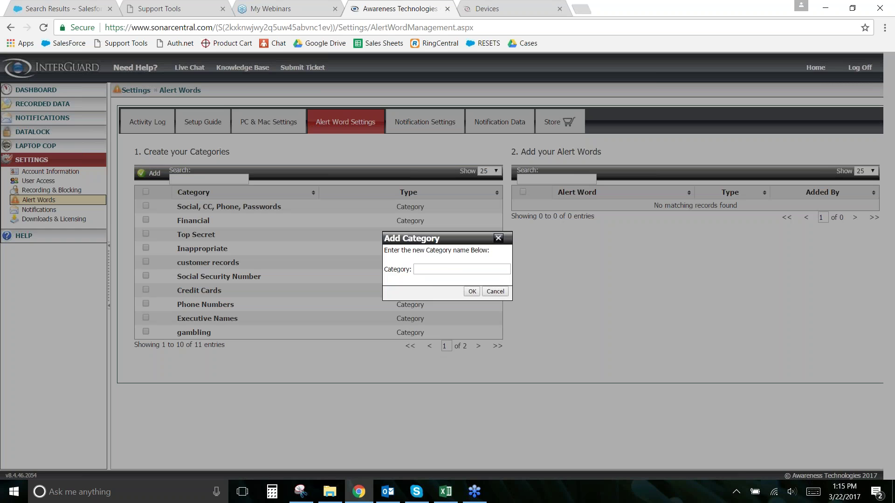
{"action": "left_click", "coordinate": [459, 267]}
{"action": "left_click", "coordinate": [495, 292]}
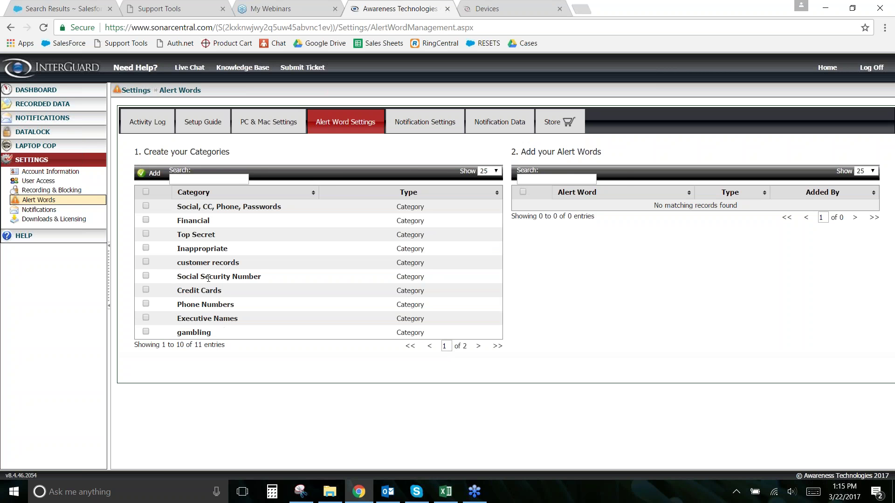
Step: Step through Phone Numbers, Credit Cards, Social Security Number and Inappropriate, ending on Top Secret alone
{"action": "left_click", "coordinate": [201, 305]}
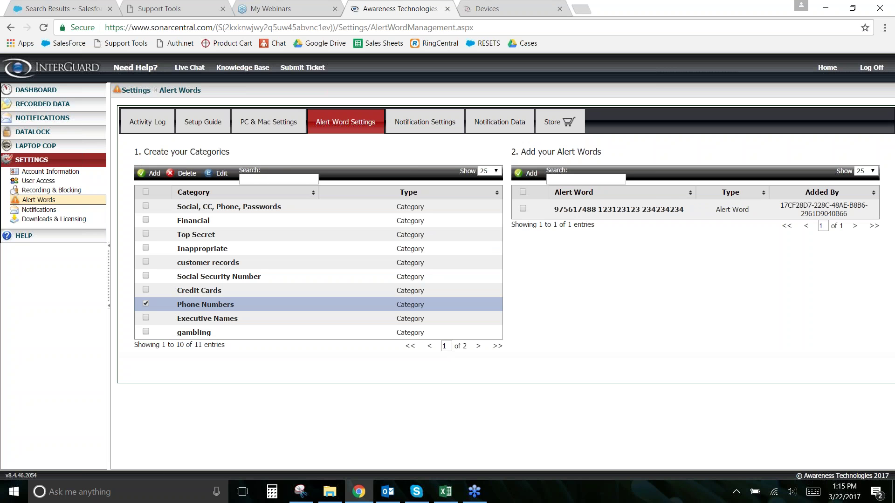
{"action": "left_click", "coordinate": [195, 292]}
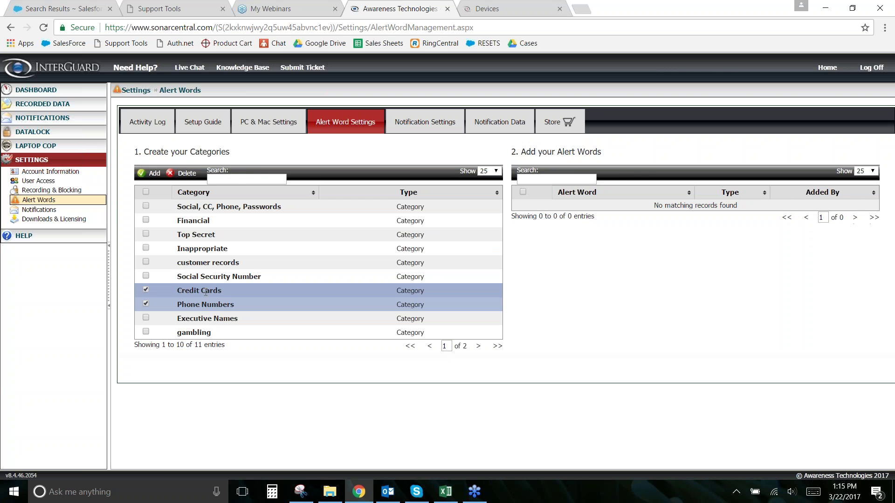
{"action": "left_click", "coordinate": [146, 304]}
{"action": "left_click", "coordinate": [224, 278]}
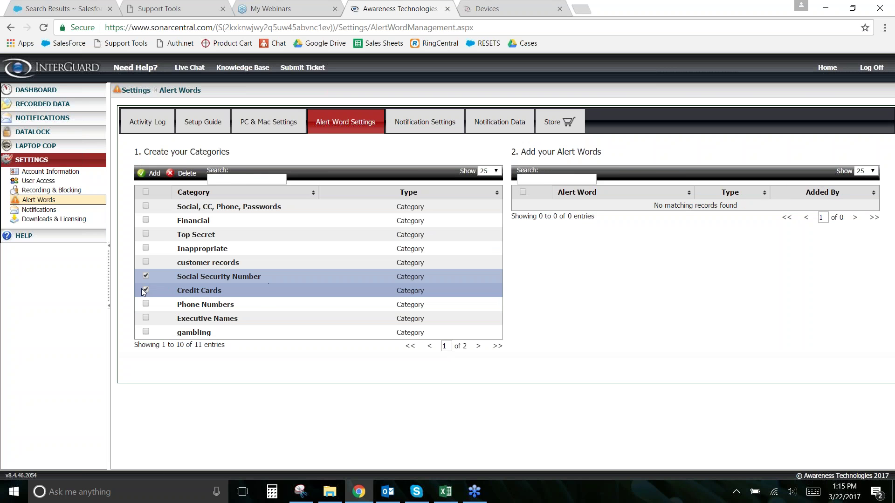
{"action": "left_click", "coordinate": [146, 290]}
{"action": "left_click", "coordinate": [205, 249]}
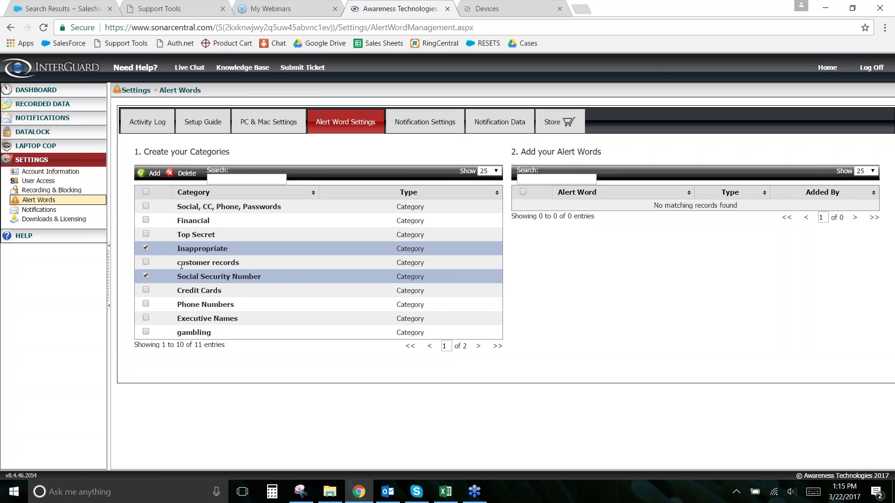
{"action": "left_click", "coordinate": [146, 277]}
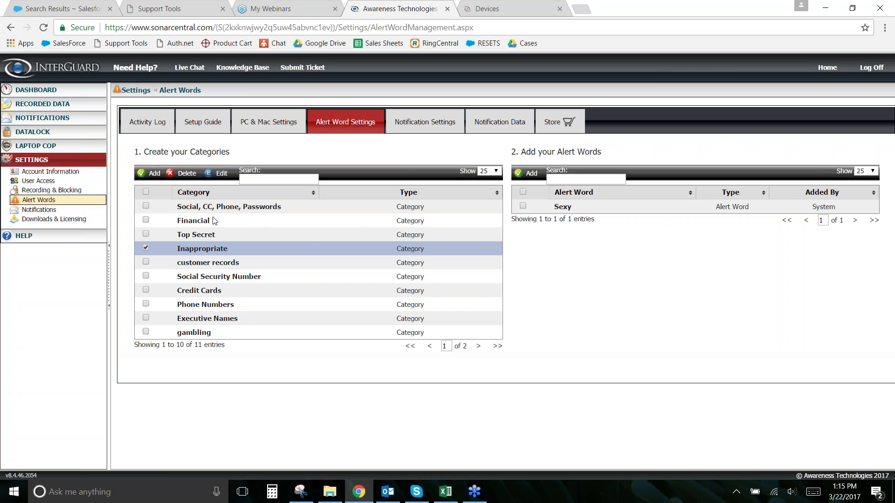
{"action": "left_click", "coordinate": [210, 235]}
{"action": "left_click", "coordinate": [147, 249]}
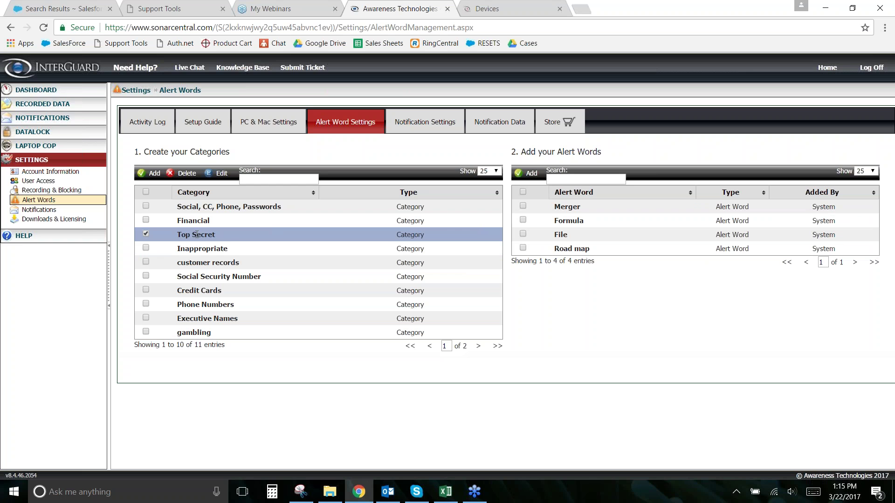
{"action": "left_click", "coordinate": [524, 175]}
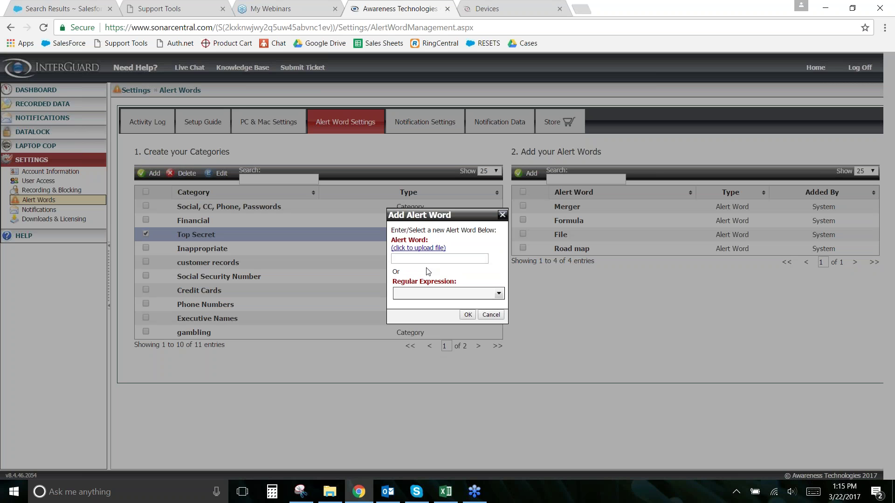
{"action": "left_click", "coordinate": [488, 259]}
{"action": "left_click", "coordinate": [431, 294]}
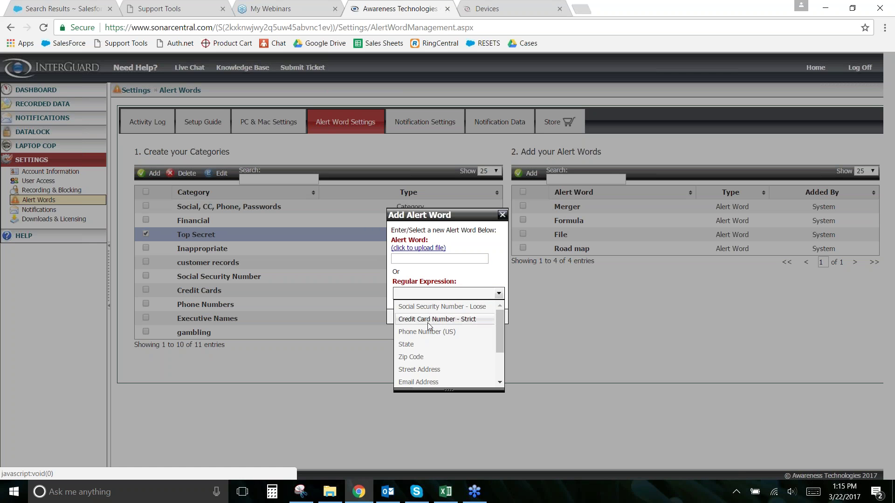
{"action": "scroll", "coordinate": [430, 327], "scroll_direction": "down", "scroll_amount": 2}
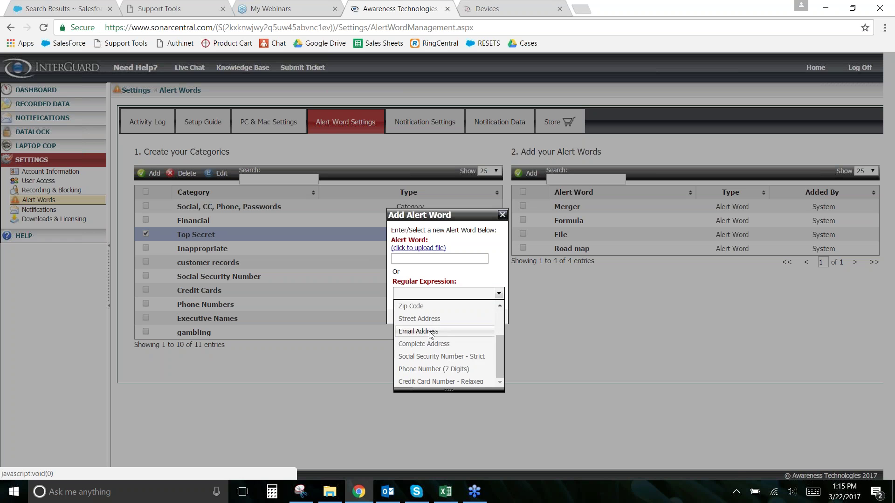
{"action": "scroll", "coordinate": [420, 341], "scroll_direction": "up", "scroll_amount": 2}
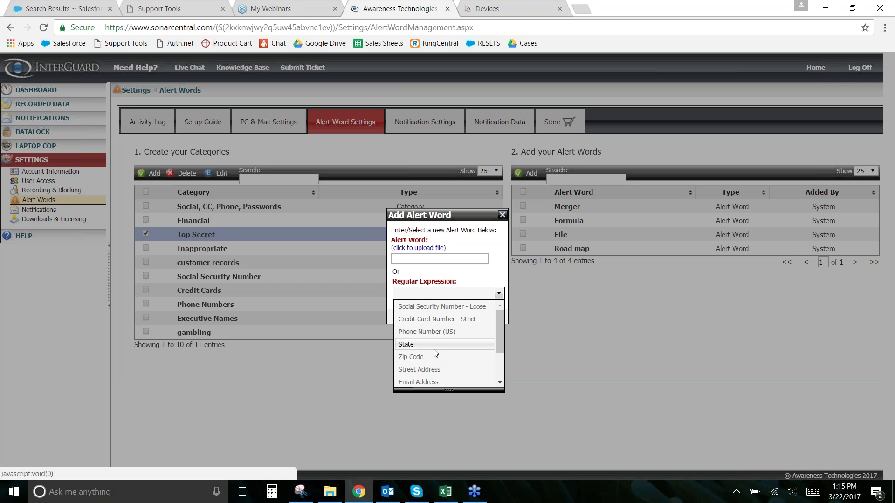
{"action": "scroll", "coordinate": [433, 345], "scroll_direction": "down", "scroll_amount": 2}
{"action": "scroll", "coordinate": [459, 335], "scroll_direction": "up", "scroll_amount": 2}
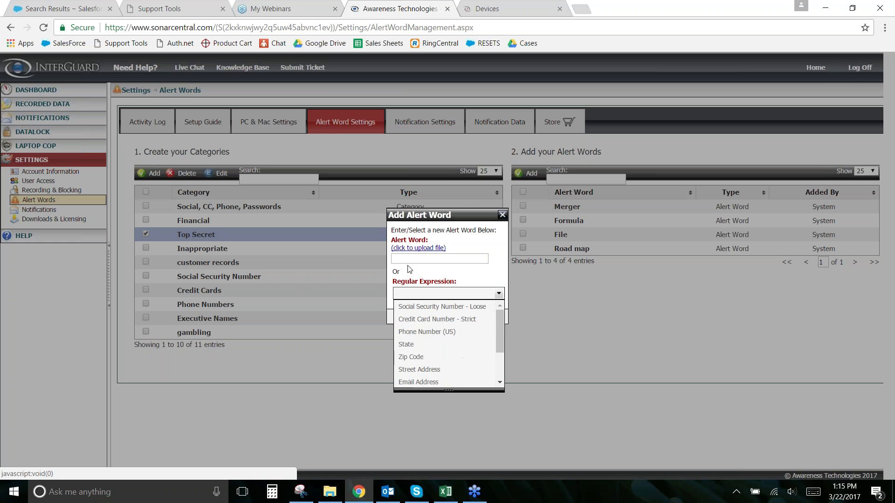
{"action": "left_click", "coordinate": [405, 271]}
{"action": "left_click", "coordinate": [413, 259]}
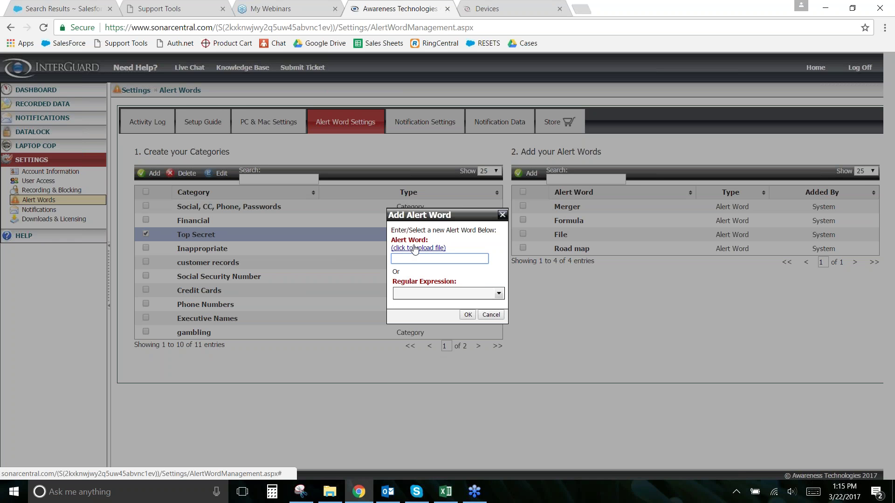
{"action": "left_click", "coordinate": [415, 249]}
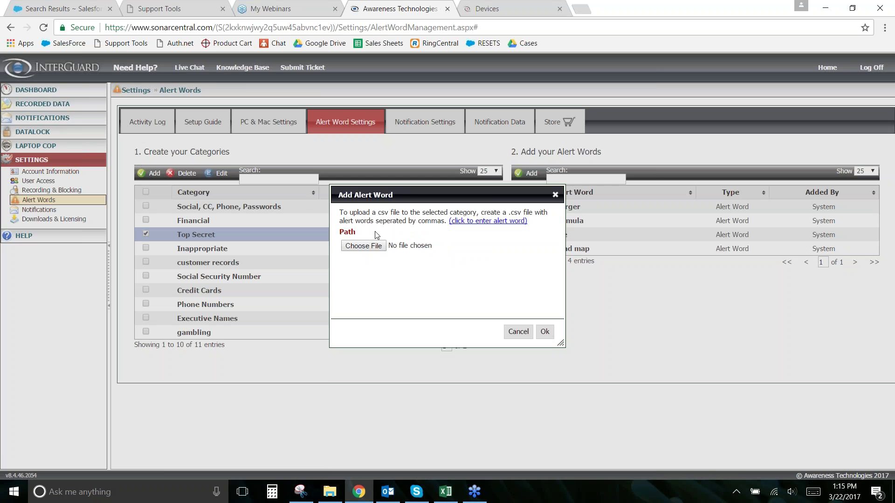
{"action": "left_click", "coordinate": [556, 196]}
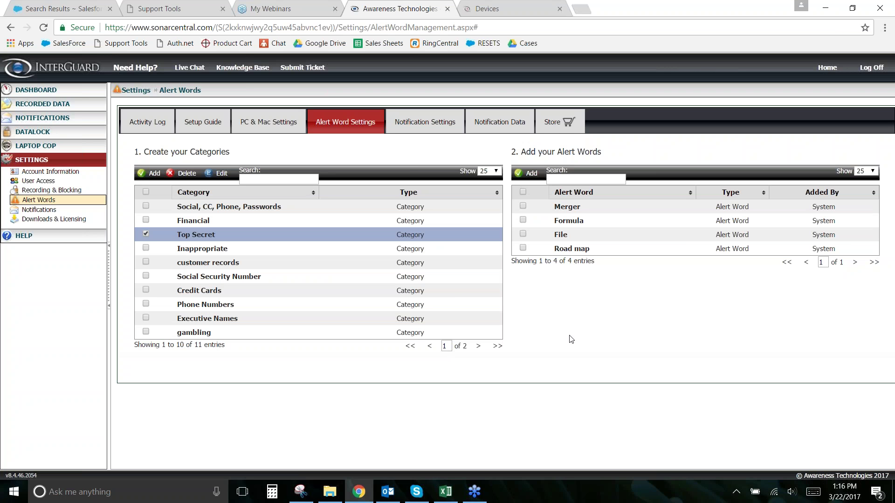
{"action": "left_click", "coordinate": [146, 234]}
Step: Start an Alert Word Category notification named 'Alert Word Notification'
{"action": "left_click", "coordinate": [39, 210]}
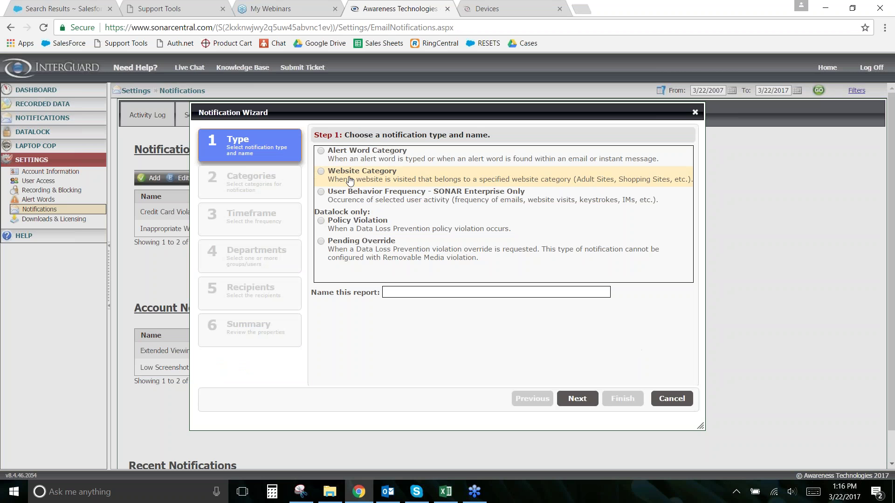
{"action": "left_click", "coordinate": [321, 151]}
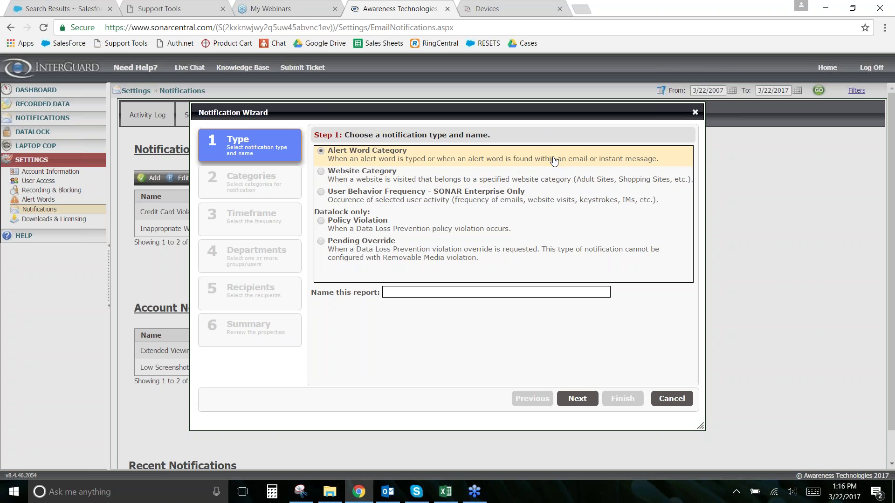
{"action": "left_click", "coordinate": [448, 288]}
{"action": "type", "text": "4"}
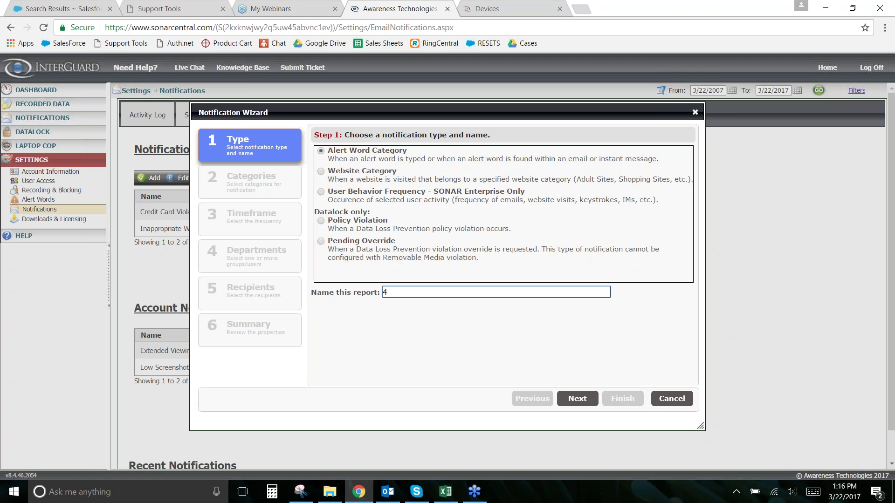
{"action": "key", "text": "BackSpace"}
{"action": "type", "text": "Alert Word Notification"}
Step: Select only the Financial alert word category and advance to the frequency step
{"action": "left_click", "coordinate": [577, 399]}
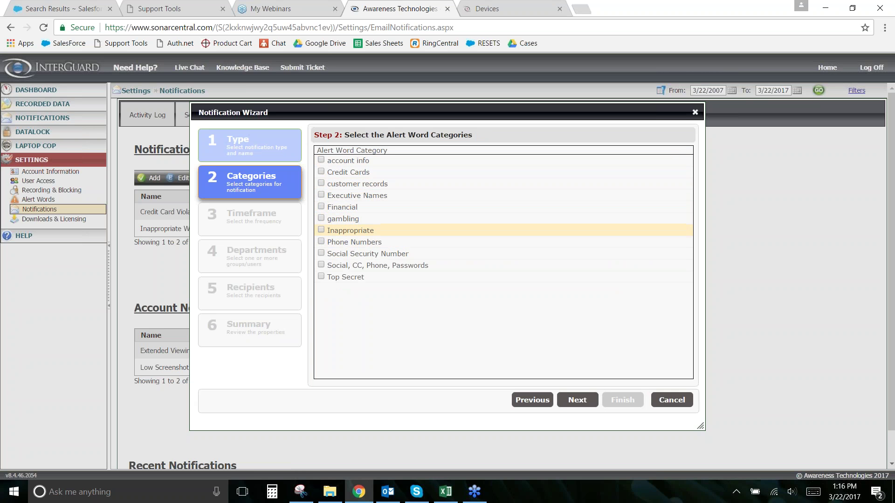
{"action": "left_click", "coordinate": [321, 206]}
{"action": "left_click", "coordinate": [321, 218]}
{"action": "left_click", "coordinate": [321, 218]}
{"action": "left_click", "coordinate": [574, 402]}
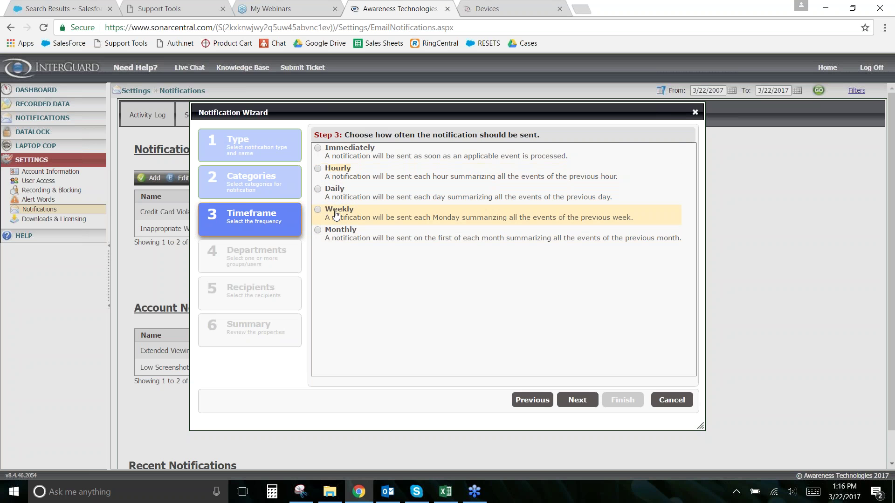
Step: Send notifications Immediately for the Unassigned, Group1, test and Reported Stolen groups
{"action": "left_click", "coordinate": [317, 148]}
{"action": "left_click", "coordinate": [577, 401]}
{"action": "left_click", "coordinate": [344, 168]}
{"action": "left_click", "coordinate": [344, 186]}
{"action": "left_click", "coordinate": [344, 204]}
{"action": "left_click", "coordinate": [345, 224]}
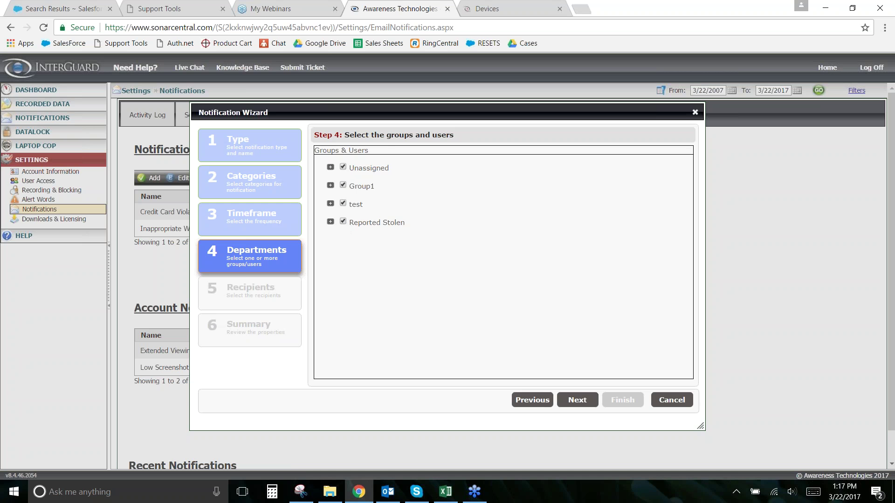
Step: Reach the Recipients step, then close the wizard without saving
{"action": "left_click", "coordinate": [578, 400]}
{"action": "left_click", "coordinate": [442, 374]}
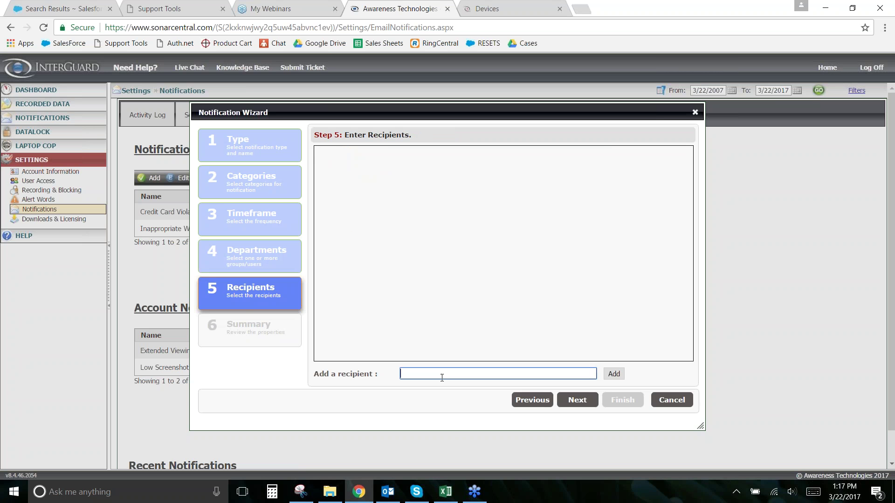
{"action": "left_click", "coordinate": [578, 402]}
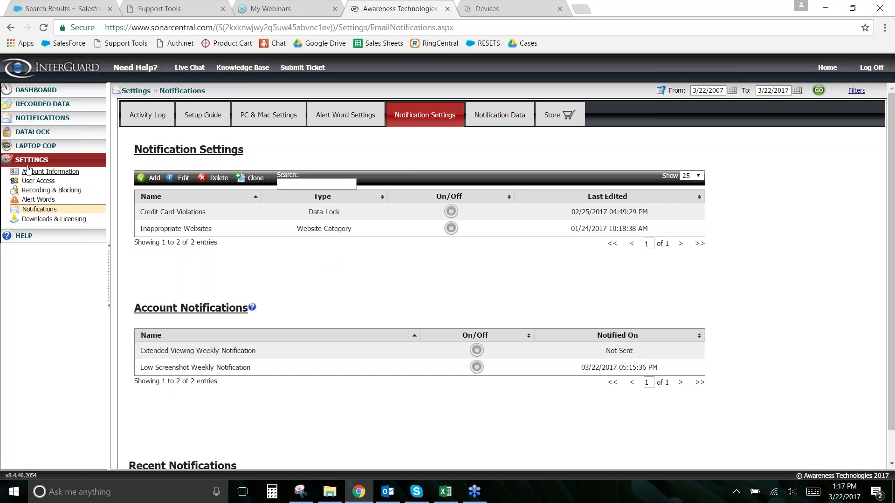
Step: Turn Alert Words Screenshots off and tick screenshotting when account info words are typed
{"action": "left_click", "coordinate": [52, 191]}
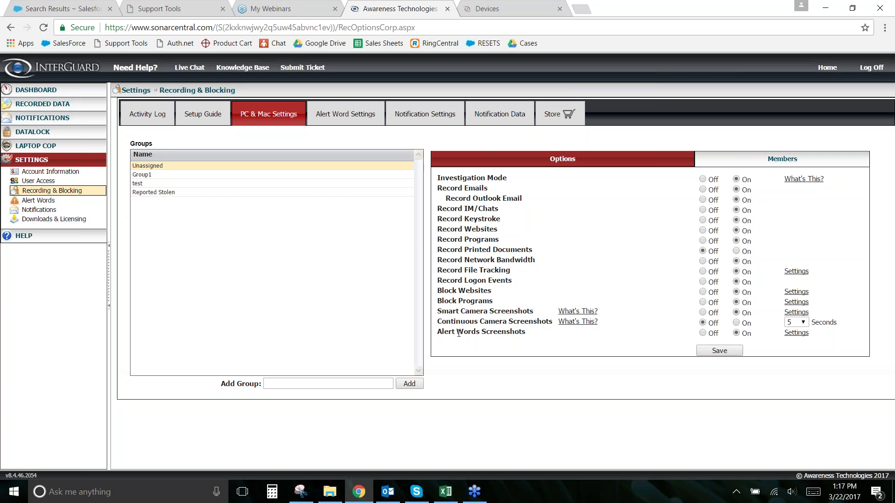
{"action": "left_click", "coordinate": [703, 333]}
{"action": "left_click", "coordinate": [797, 334]}
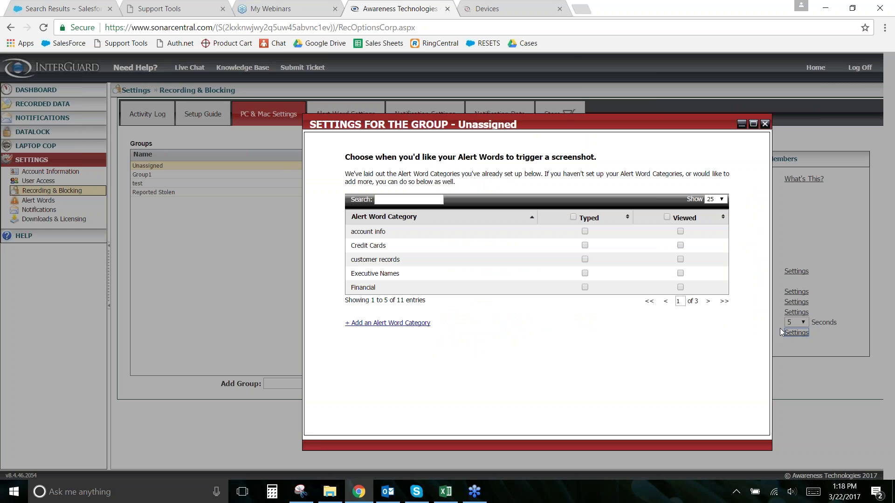
{"action": "left_click", "coordinate": [586, 232]}
Step: Dismiss the Test Drive warning and close the Unassigned group's screenshot settings window
{"action": "left_click", "coordinate": [541, 94]}
{"action": "left_click", "coordinate": [766, 125]}
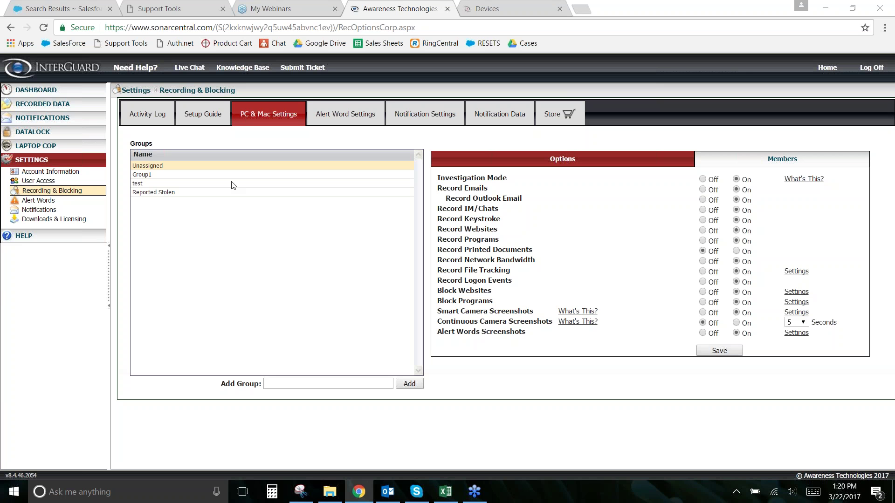
{"action": "left_click", "coordinate": [36, 89]}
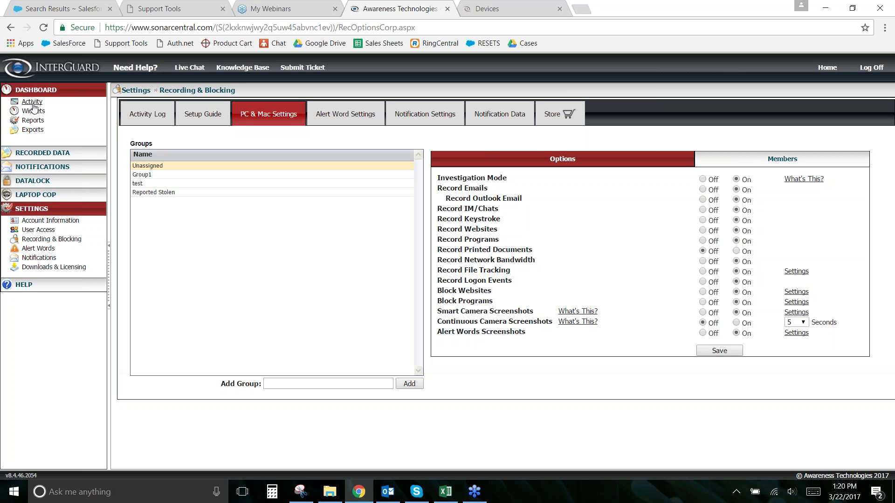
Step: Open the dashboard's Activity report page
{"action": "left_click", "coordinate": [32, 102]}
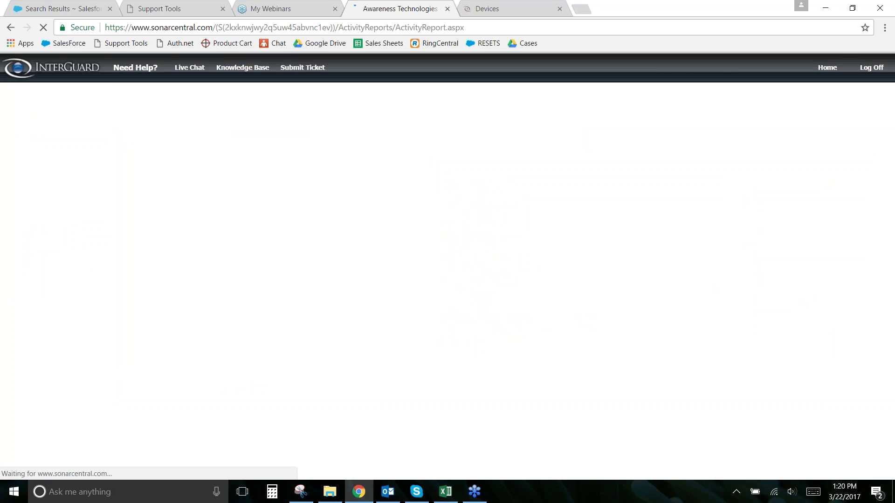
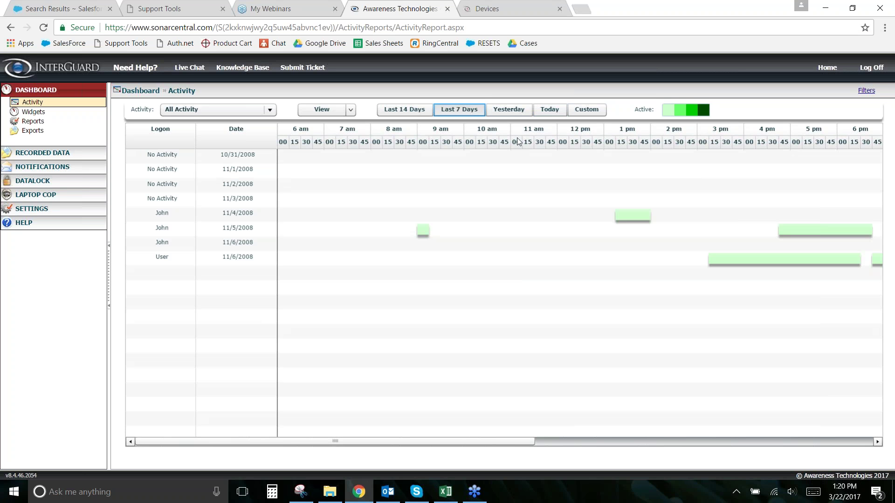
Step: Scroll the timeline across noon to midnight and open the activity colour legend showing 0-25 to more than 75 items
{"action": "left_click_drag", "start_coordinate": [353, 443], "coordinate": [568, 468]}
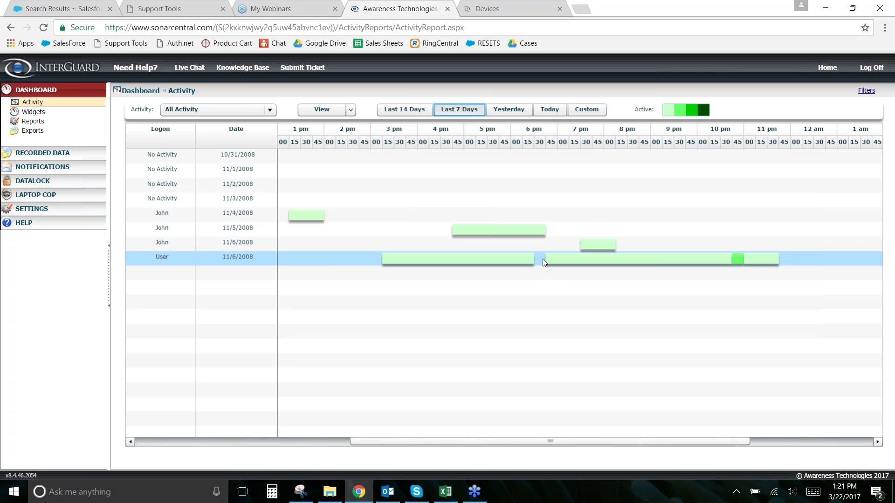
{"action": "left_click_drag", "start_coordinate": [554, 441], "coordinate": [593, 441]}
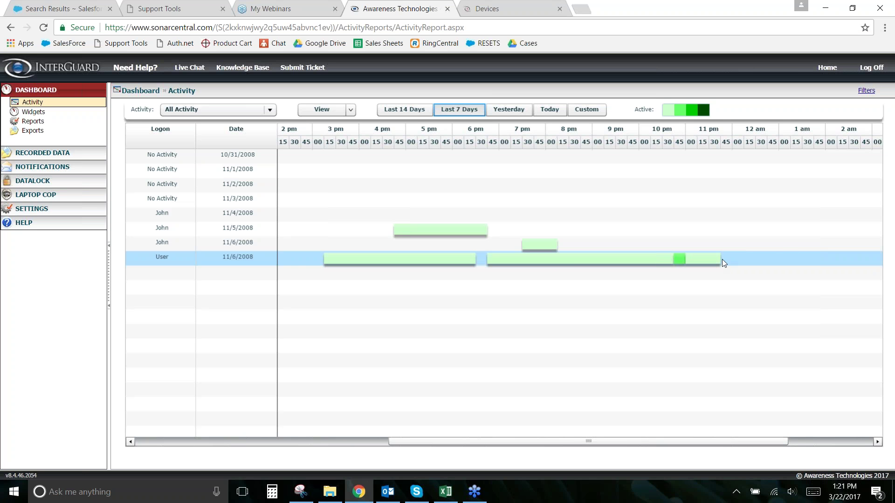
{"action": "left_click_drag", "start_coordinate": [515, 441], "coordinate": [447, 441]}
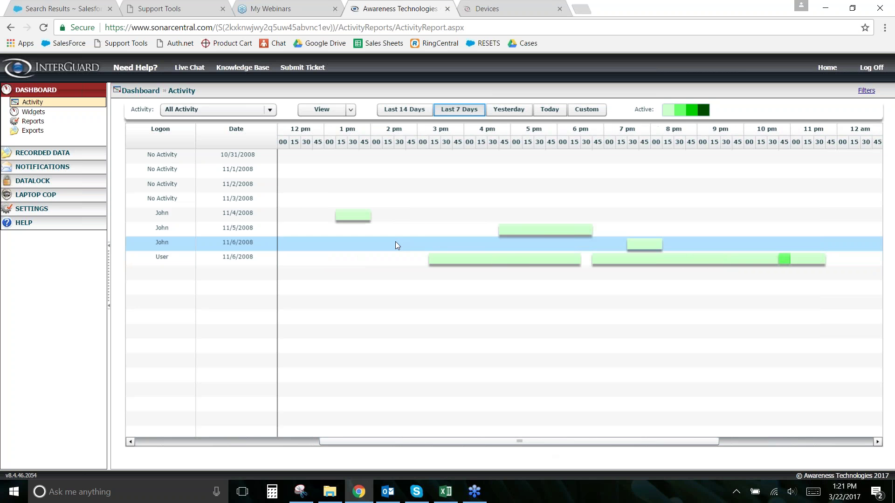
{"action": "left_click", "coordinate": [682, 110]}
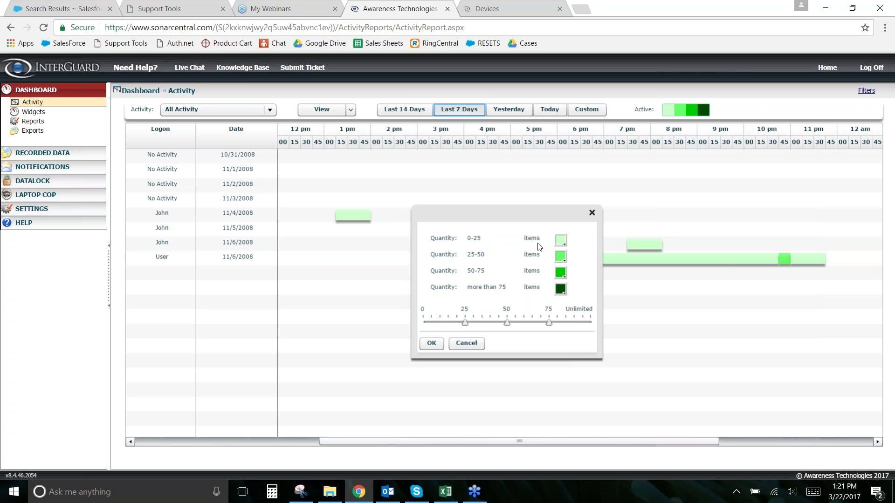
Step: Close the legend unchanged, scroll the timeline, and re-sort rows so 11/4/2008 comes first
{"action": "left_click", "coordinate": [591, 213]}
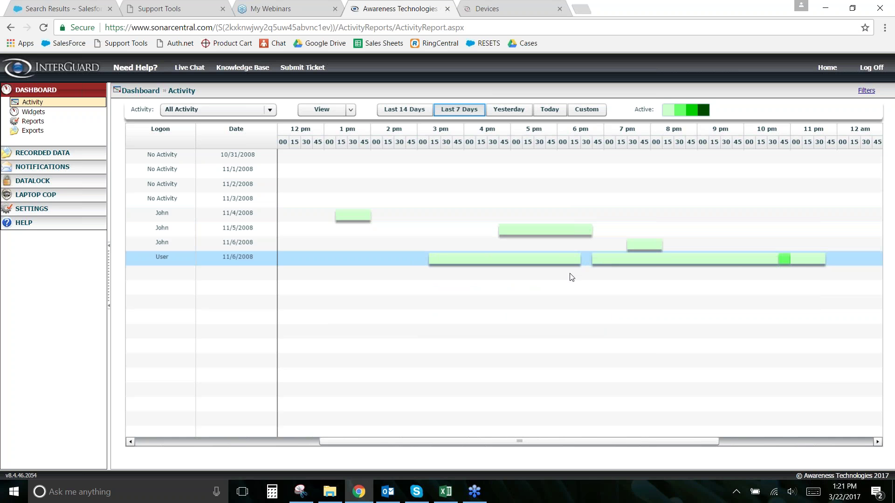
{"action": "left_click_drag", "start_coordinate": [516, 445], "coordinate": [555, 448]}
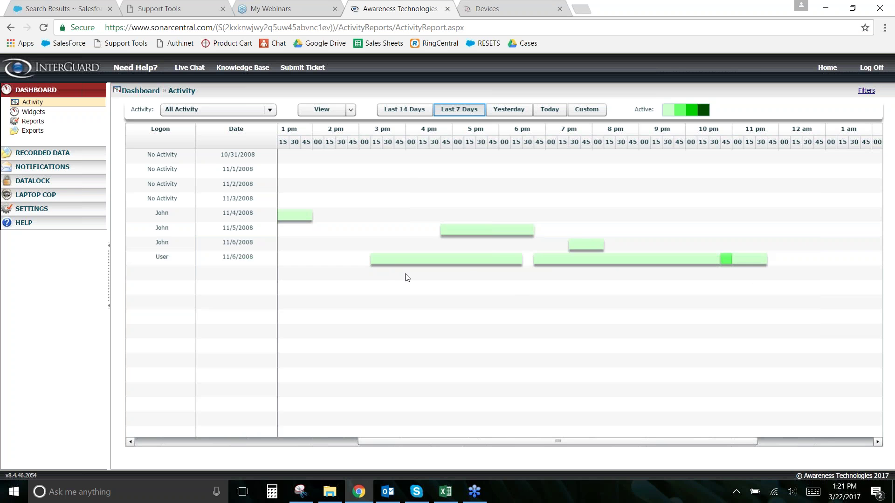
{"action": "left_click", "coordinate": [361, 144]}
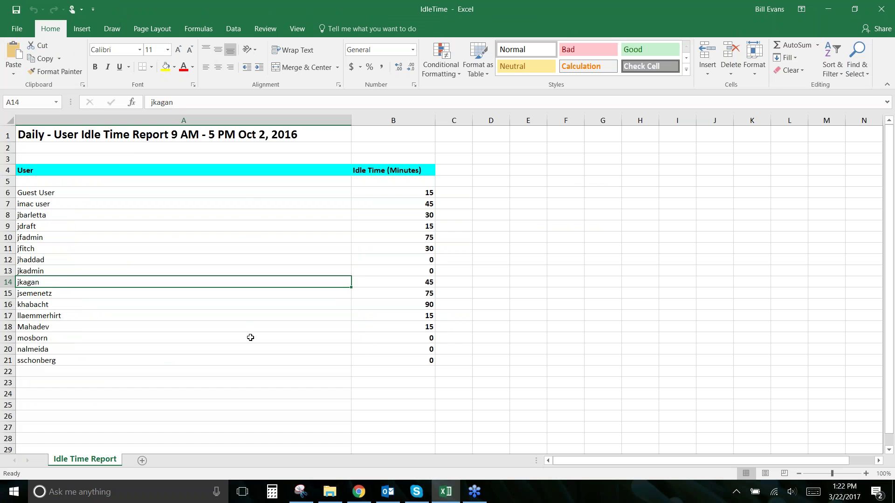
Step: Select and review the user names and idle-time minutes in the Idle Time Report
{"action": "left_click_drag", "start_coordinate": [56, 193], "coordinate": [410, 350]}
{"action": "left_click", "coordinate": [473, 350]}
{"action": "left_click_drag", "start_coordinate": [390, 206], "coordinate": [415, 362]}
{"action": "left_click", "coordinate": [385, 190]}
{"action": "left_click", "coordinate": [111, 245]}
{"action": "left_click", "coordinate": [602, 349]}
{"action": "left_click", "coordinate": [528, 260]}
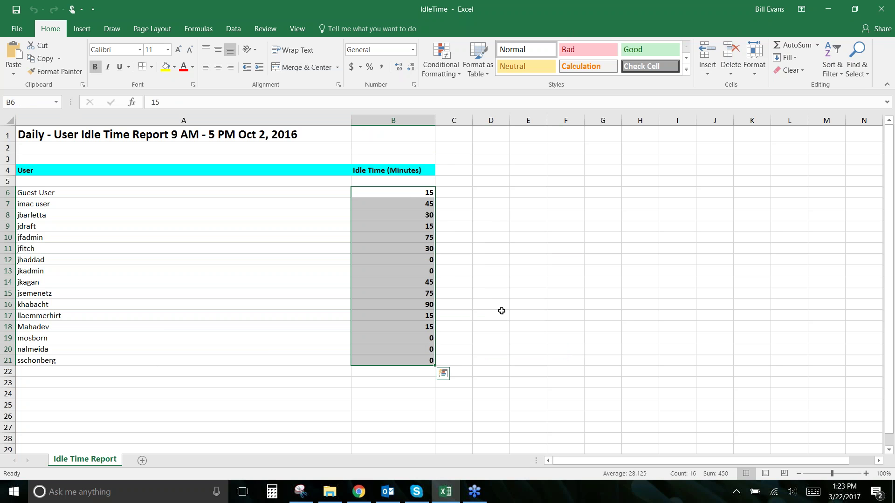
{"action": "left_click", "coordinate": [40, 304]}
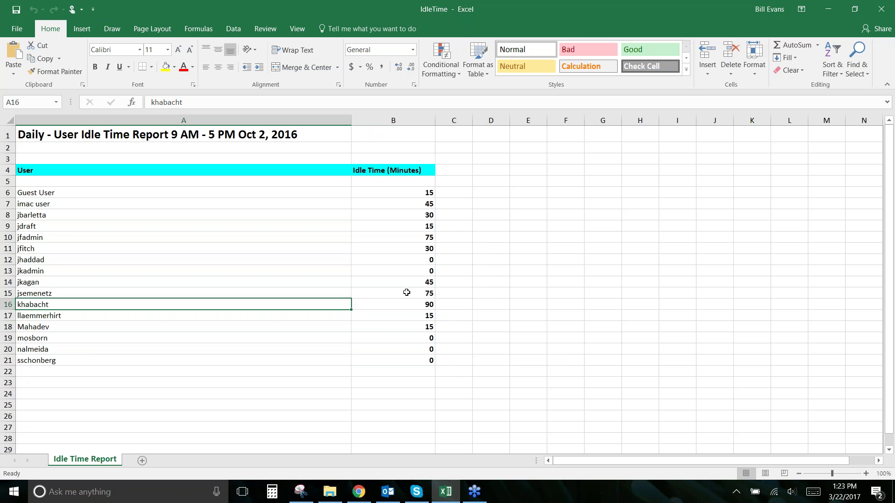
{"action": "left_click", "coordinate": [405, 304]}
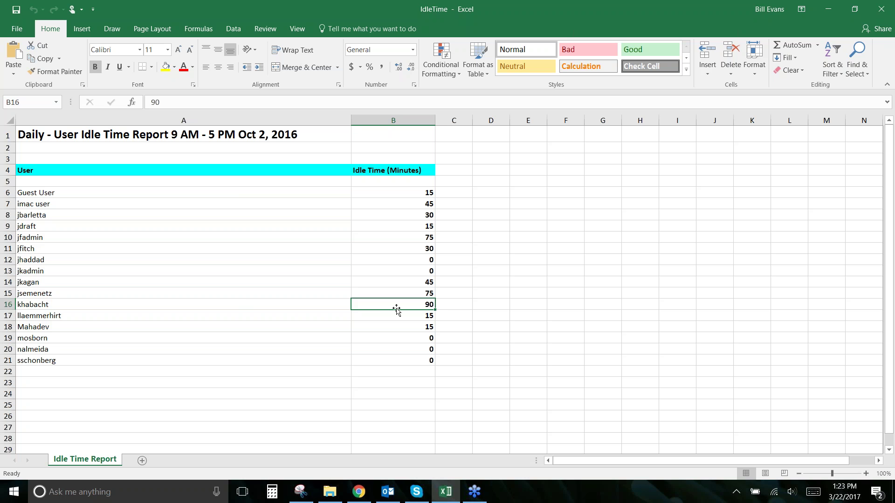
{"action": "left_click", "coordinate": [237, 305]}
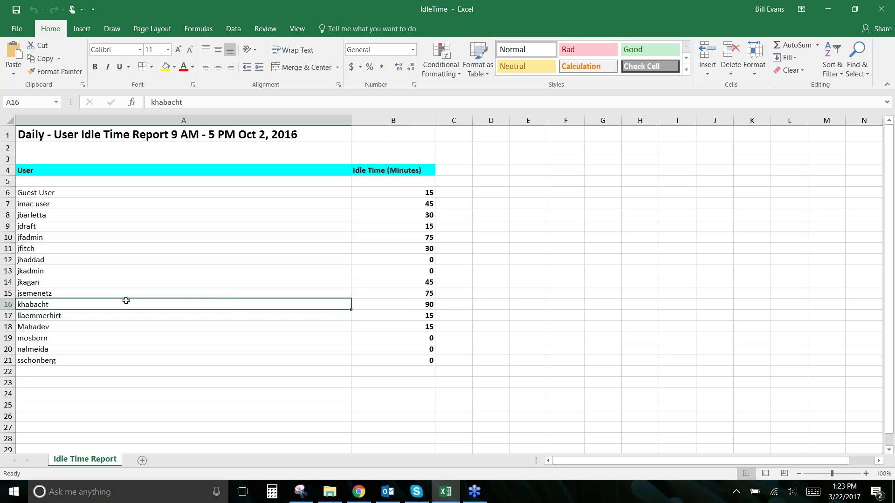
{"action": "left_click", "coordinate": [50, 291]}
{"action": "left_click", "coordinate": [210, 304]}
{"action": "left_click", "coordinate": [379, 303]}
{"action": "key", "text": "Left"}
{"action": "left_click", "coordinate": [402, 302]}
{"action": "left_click", "coordinate": [312, 302]}
{"action": "left_click", "coordinate": [358, 306]}
{"action": "key", "text": "Left"}
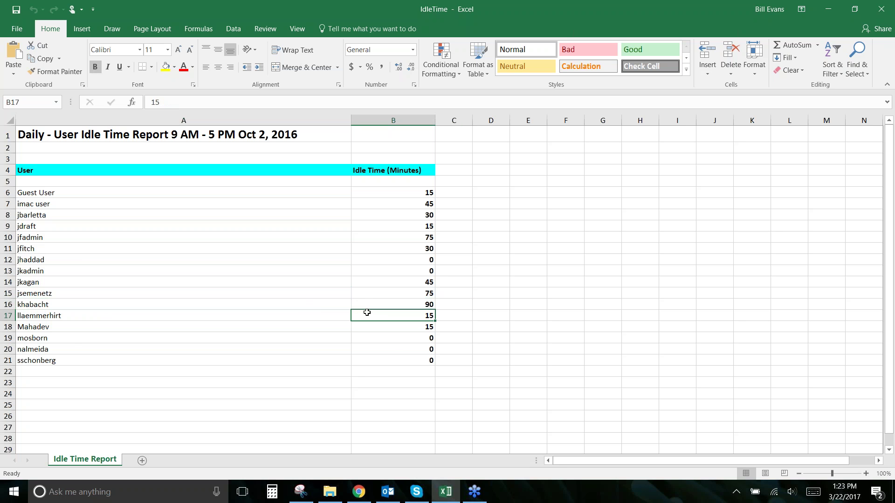
{"action": "key", "text": "Right"}
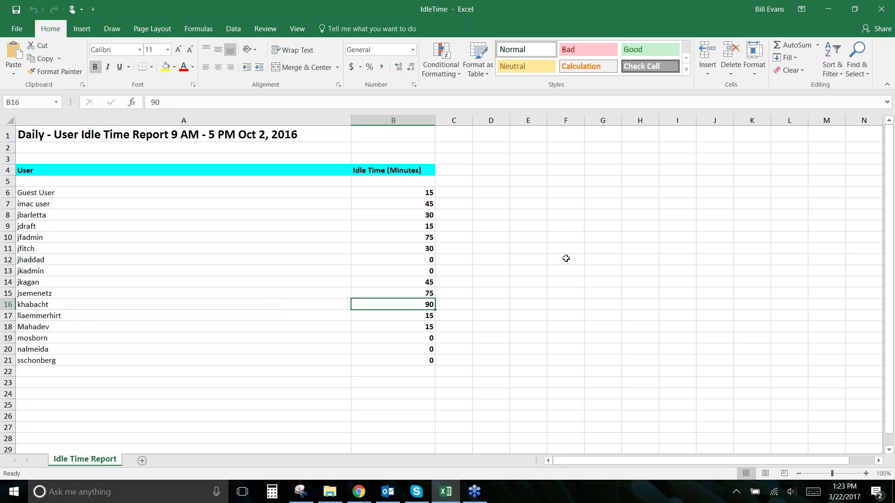
{"action": "left_click", "coordinate": [883, 9]}
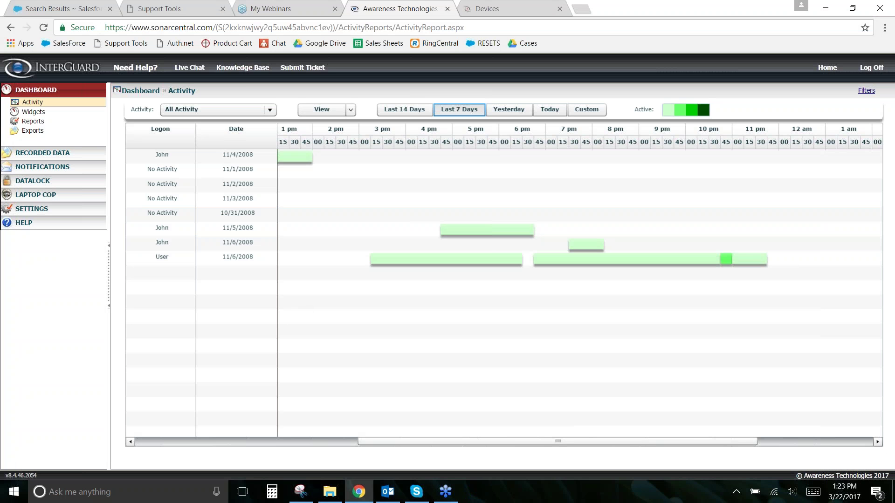
Step: On the Reports page, start a new custom report of the idle-time-by-user ranking type
{"action": "left_click", "coordinate": [33, 121]}
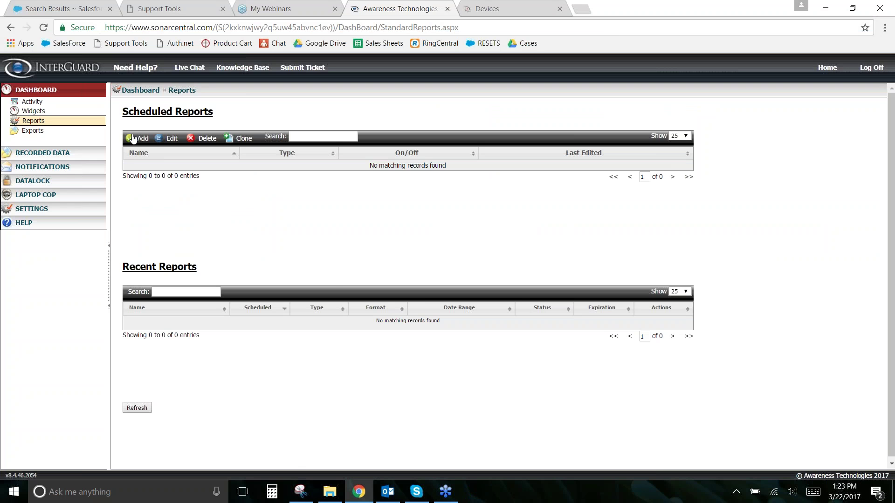
{"action": "left_click", "coordinate": [135, 138]}
{"action": "left_click", "coordinate": [512, 284]}
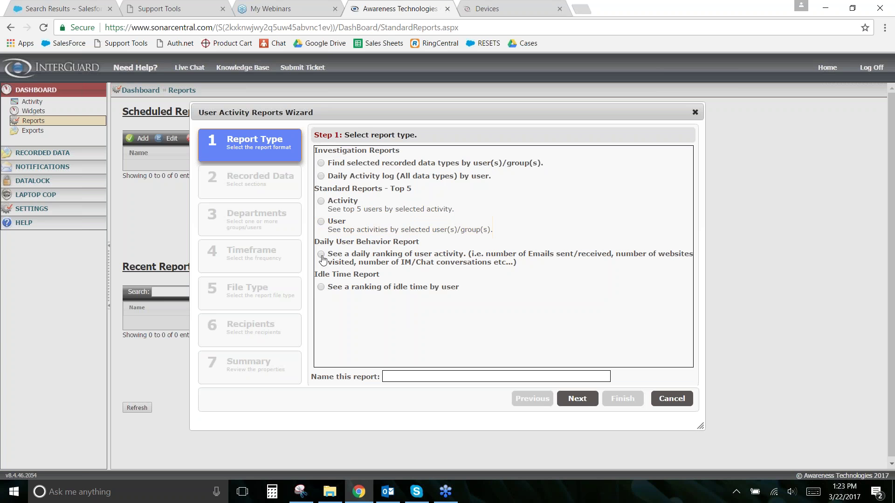
{"action": "left_click", "coordinate": [321, 288]}
Step: Name the report 'Idle Time Report' and continue to the Work Day step
{"action": "left_click", "coordinate": [425, 378]}
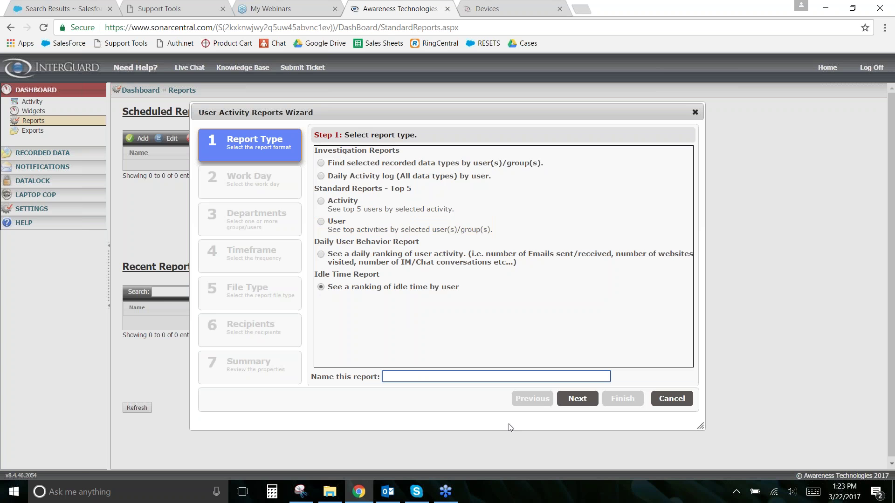
{"action": "type", "text": "Idel Tim"}
{"action": "key", "text": "BackSpace"}
{"action": "key", "text": "BackSpace"}
{"action": "key", "text": "BackSpace"}
{"action": "key", "text": "BackSpace"}
{"action": "key", "text": "BackSpace"}
{"action": "key", "text": "BackSpace"}
{"action": "type", "text": "le Time Report"}
{"action": "left_click", "coordinate": [574, 399]}
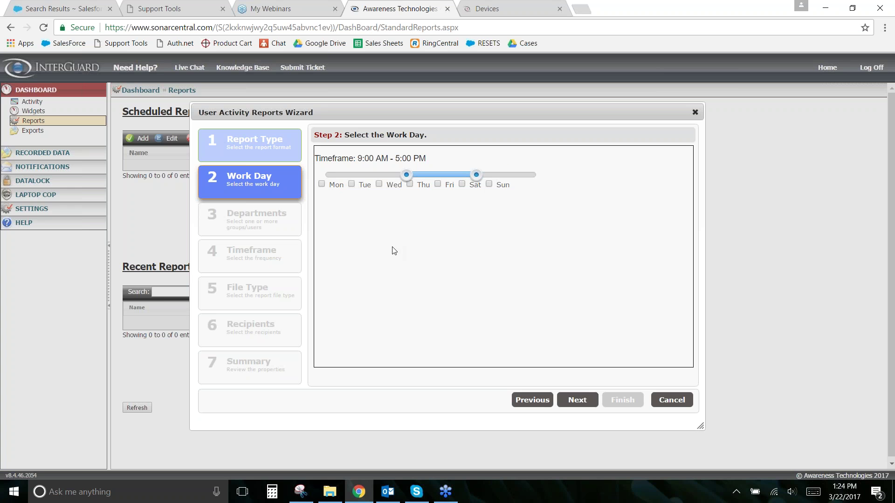
Step: Set the report's work day to 12:00 PM–8:00 PM, Monday through Friday
{"action": "left_click_drag", "start_coordinate": [406, 175], "coordinate": [432, 176]}
{"action": "left_click_drag", "start_coordinate": [472, 178], "coordinate": [502, 176]}
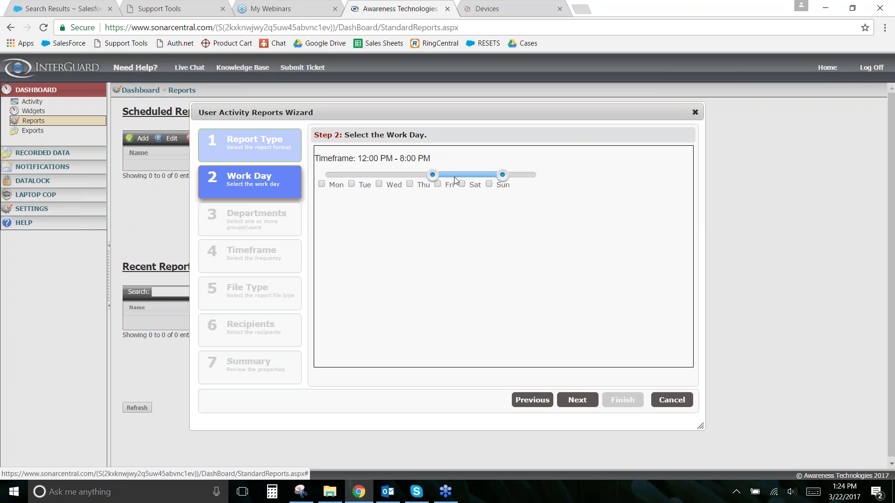
{"action": "left_click", "coordinate": [322, 184]}
{"action": "left_click", "coordinate": [352, 185]}
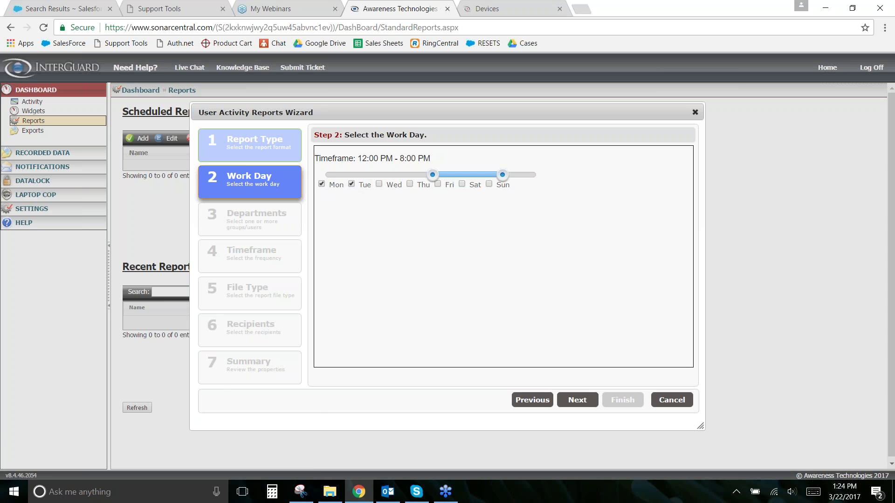
{"action": "left_click", "coordinate": [379, 185]}
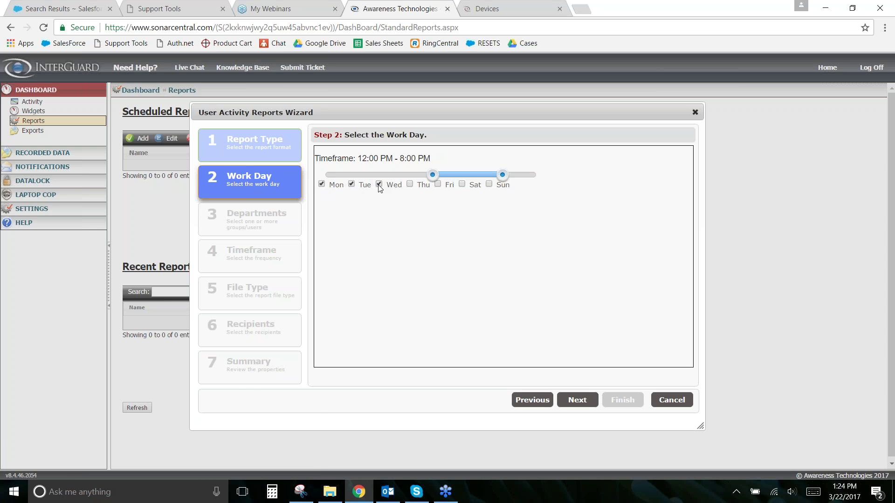
{"action": "left_click", "coordinate": [411, 184]}
{"action": "left_click", "coordinate": [437, 184]}
{"action": "triple_click", "coordinate": [466, 184]}
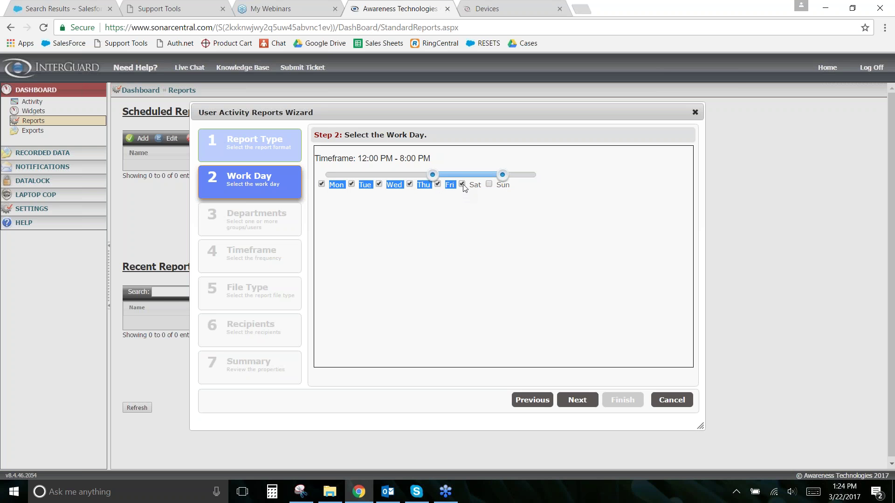
{"action": "left_click", "coordinate": [428, 216]}
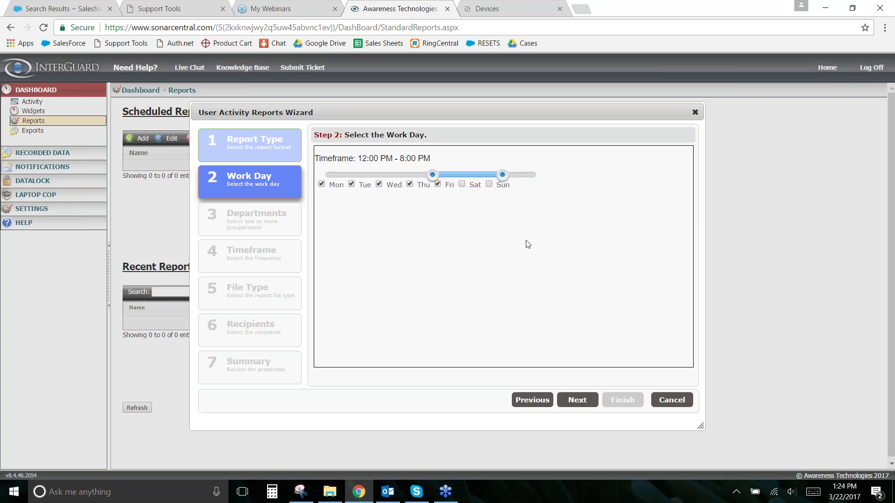
{"action": "left_click", "coordinate": [578, 400]}
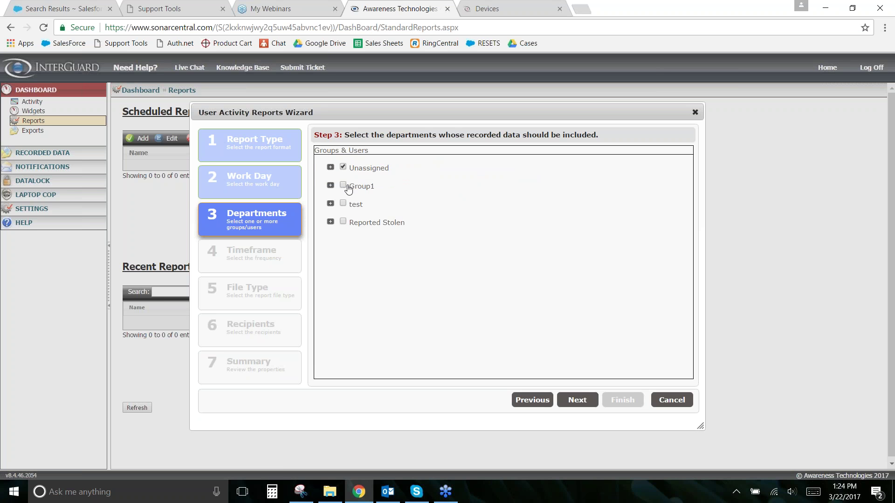
Step: Step past Departments and Timeframe, choose Excel / CSV format, then cancel the wizard at Recipients
{"action": "left_click", "coordinate": [347, 223]}
{"action": "left_click", "coordinate": [331, 222]}
{"action": "left_click", "coordinate": [593, 404]}
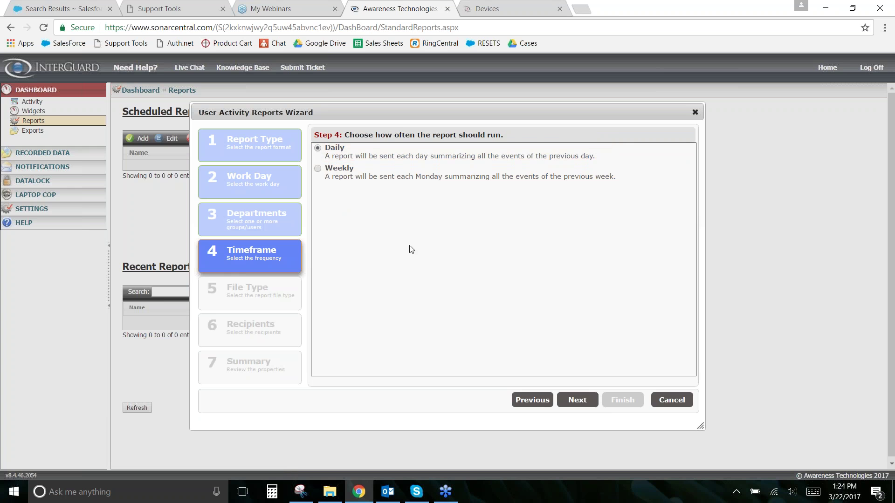
{"action": "left_click", "coordinate": [578, 401]}
{"action": "left_click", "coordinate": [320, 151]}
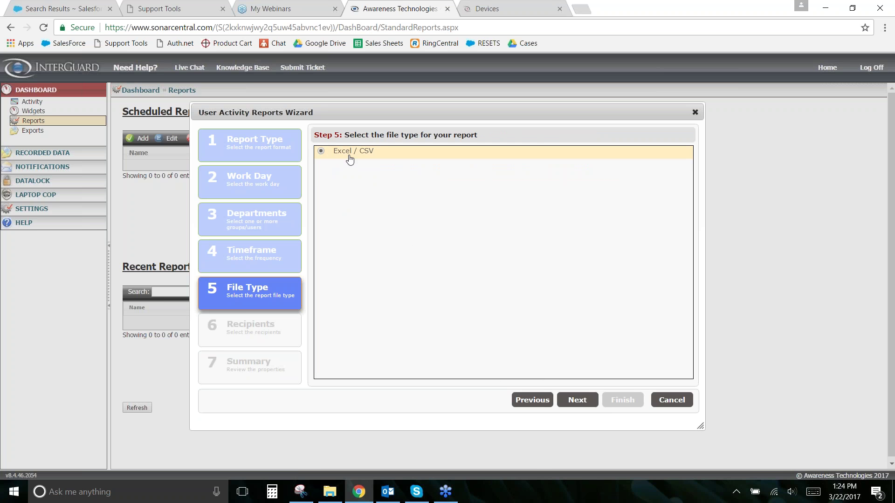
{"action": "left_click", "coordinate": [578, 401]}
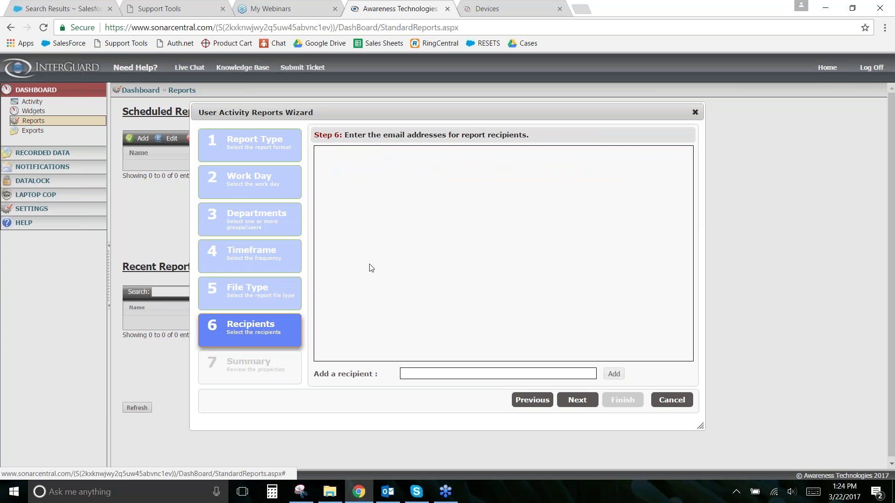
{"action": "left_click", "coordinate": [672, 401]}
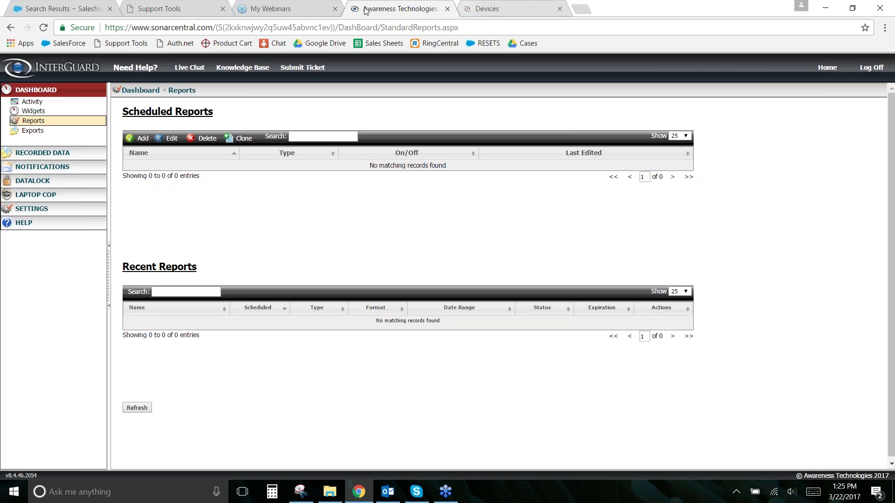
Step: Switch to the Devices tab listing the single device IPPCLIENT006
{"action": "left_click", "coordinate": [501, 7]}
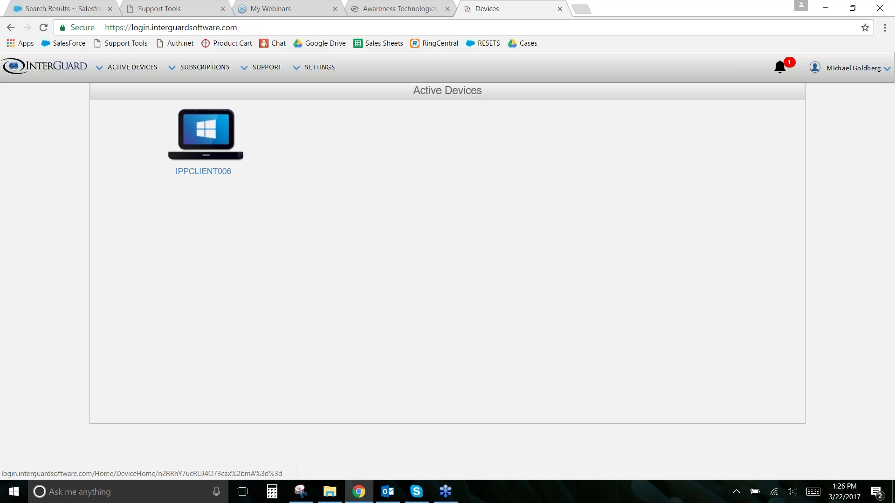
Step: Open IPPCLIENT006's Device Home page and scroll through its data-type views
{"action": "left_click", "coordinate": [212, 141]}
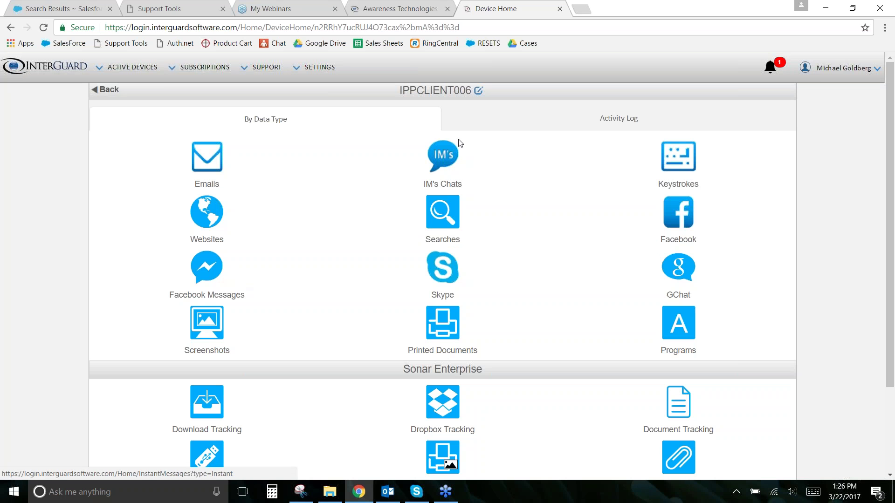
{"action": "scroll", "coordinate": [654, 354], "scroll_direction": "down", "scroll_amount": 1}
{"action": "scroll", "coordinate": [654, 354], "scroll_direction": "down", "scroll_amount": 2}
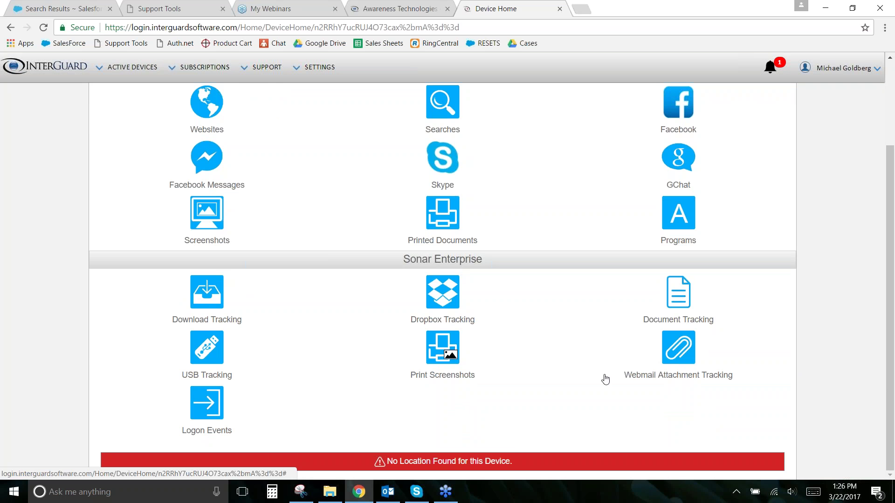
{"action": "scroll", "coordinate": [573, 354], "scroll_direction": "up", "scroll_amount": 3}
{"action": "scroll", "coordinate": [681, 353], "scroll_direction": "down", "scroll_amount": 2}
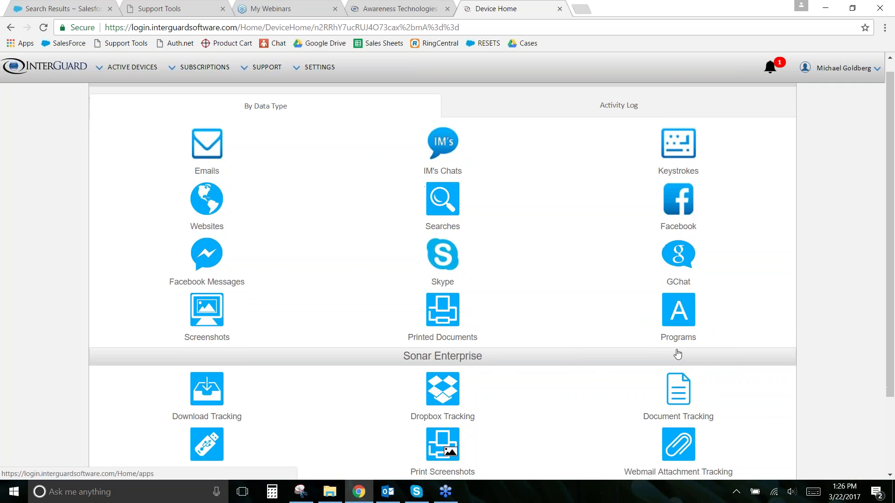
{"action": "scroll", "coordinate": [671, 354], "scroll_direction": "up", "scroll_amount": 3}
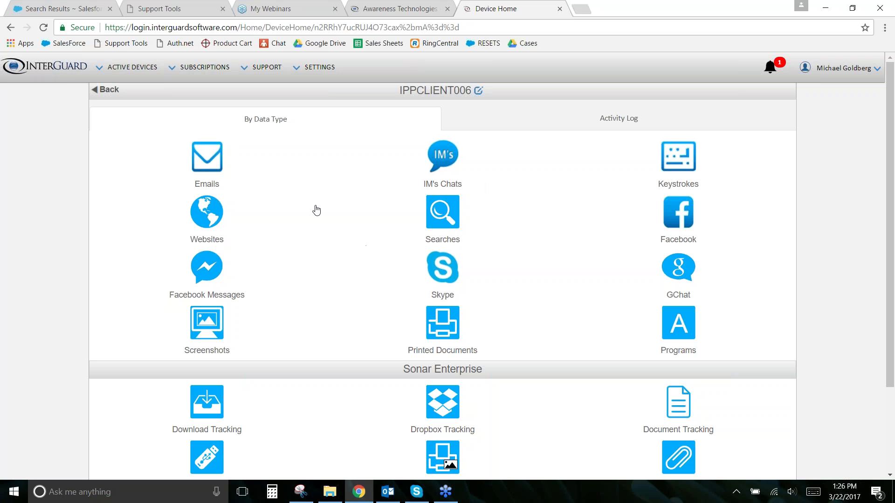
Step: Check that the device's Emails and Instant Messages views contain no records
{"action": "left_click", "coordinate": [220, 167]}
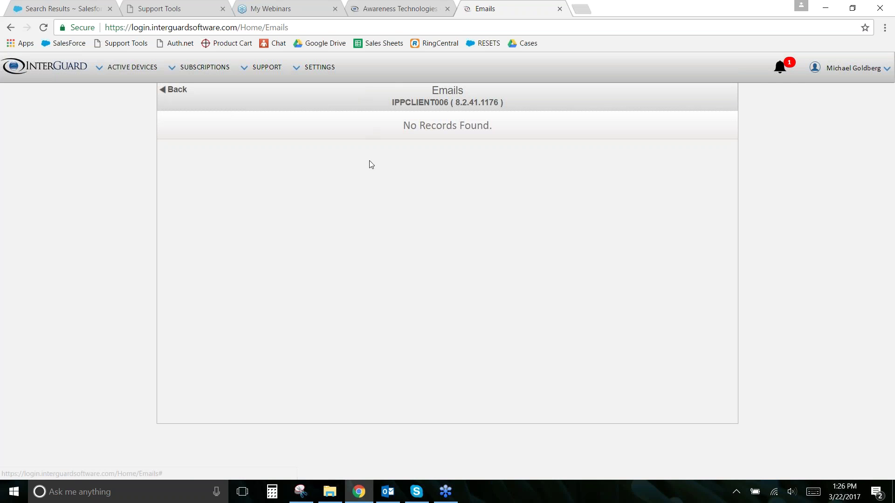
{"action": "left_click", "coordinate": [176, 94]}
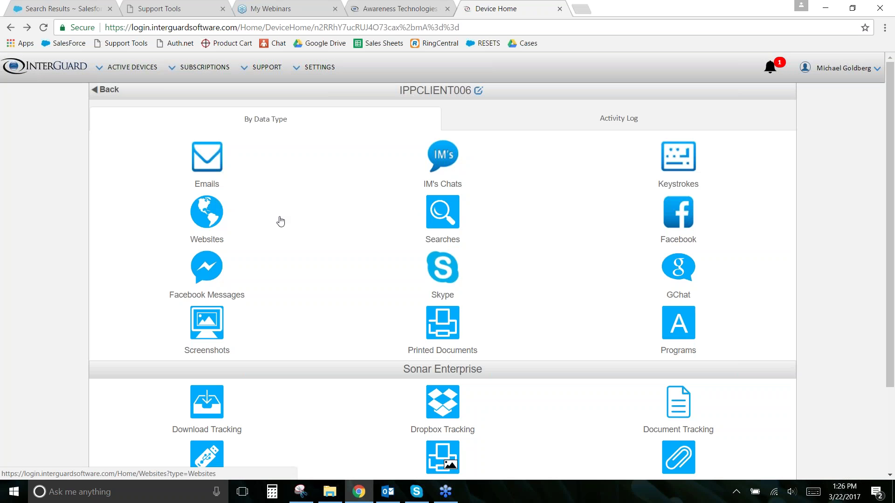
{"action": "left_click", "coordinate": [471, 167]}
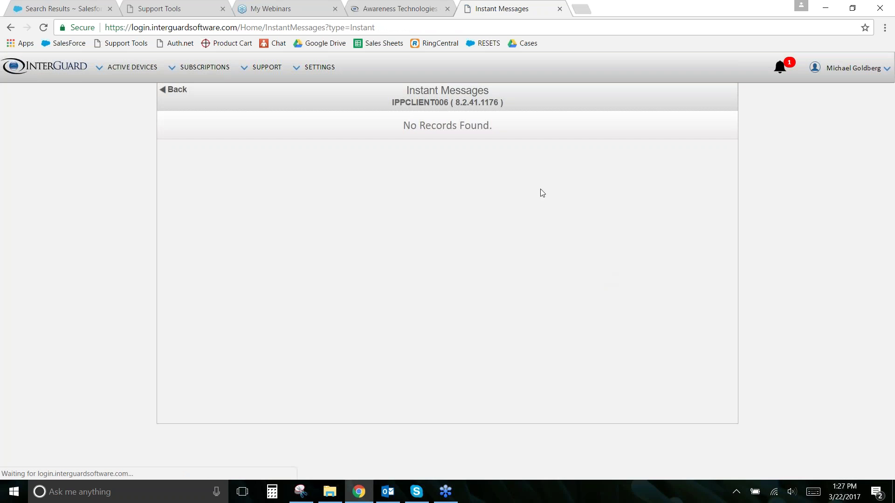
{"action": "left_click", "coordinate": [175, 90]}
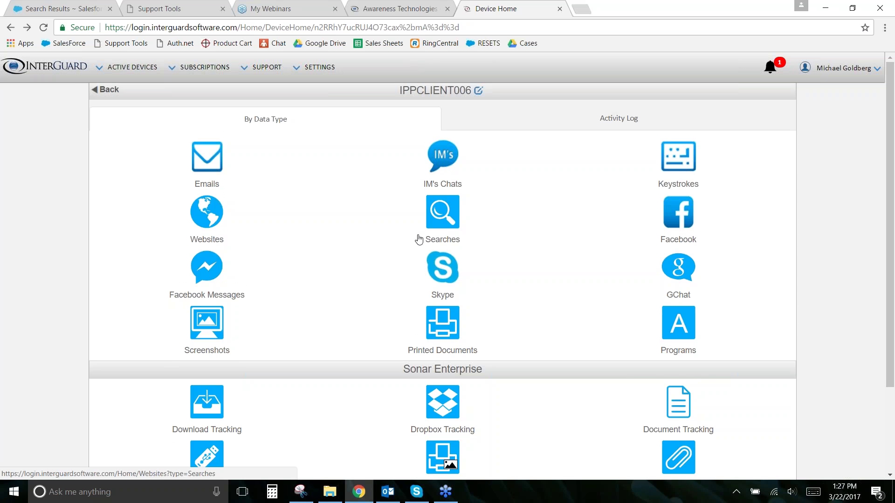
Step: Browse the Device Home icons such as Keystrokes, Websites, Screenshots and Sonar Enterprise tracking
{"action": "scroll", "coordinate": [418, 238], "scroll_direction": "down", "scroll_amount": 3}
{"action": "scroll", "coordinate": [286, 158], "scroll_direction": "up", "scroll_amount": 3}
{"action": "scroll", "coordinate": [436, 339], "scroll_direction": "down", "scroll_amount": 1}
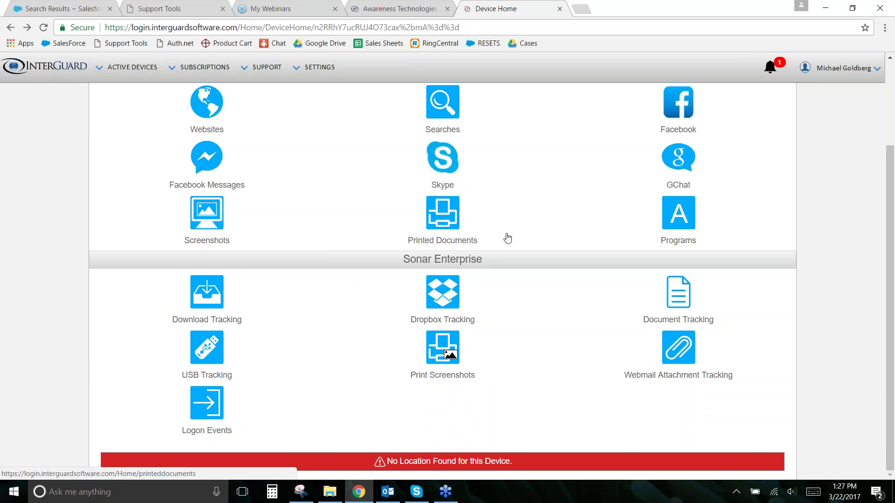
{"action": "scroll", "coordinate": [506, 236], "scroll_direction": "up", "scroll_amount": 2}
{"action": "scroll", "coordinate": [469, 206], "scroll_direction": "down", "scroll_amount": 1}
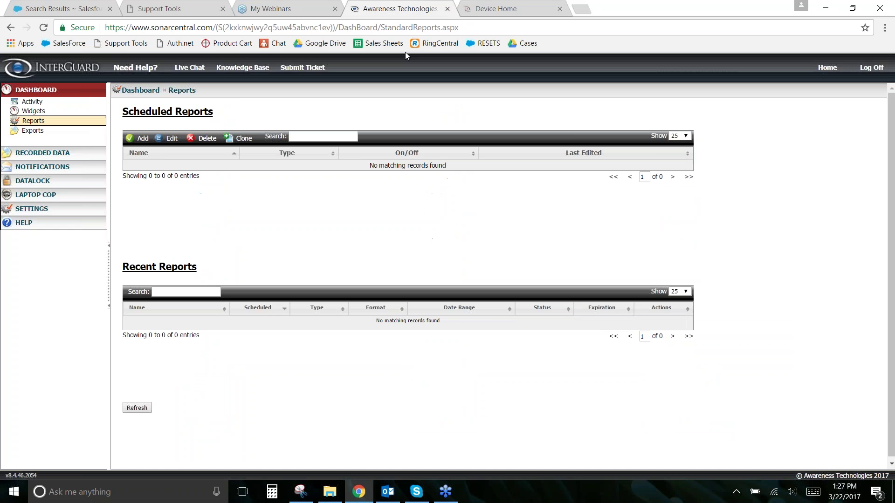
{"action": "left_click", "coordinate": [403, 11]}
{"action": "left_click", "coordinate": [502, 5]}
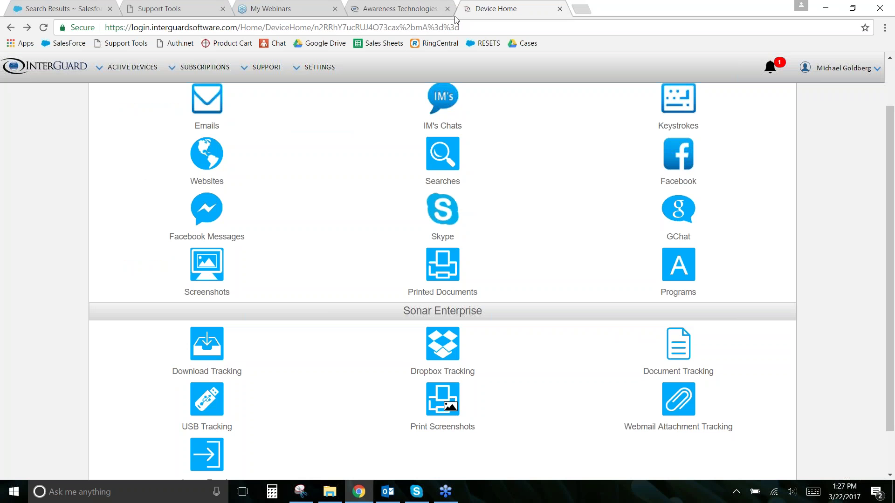
{"action": "scroll", "coordinate": [410, 124], "scroll_direction": "up", "scroll_amount": 2}
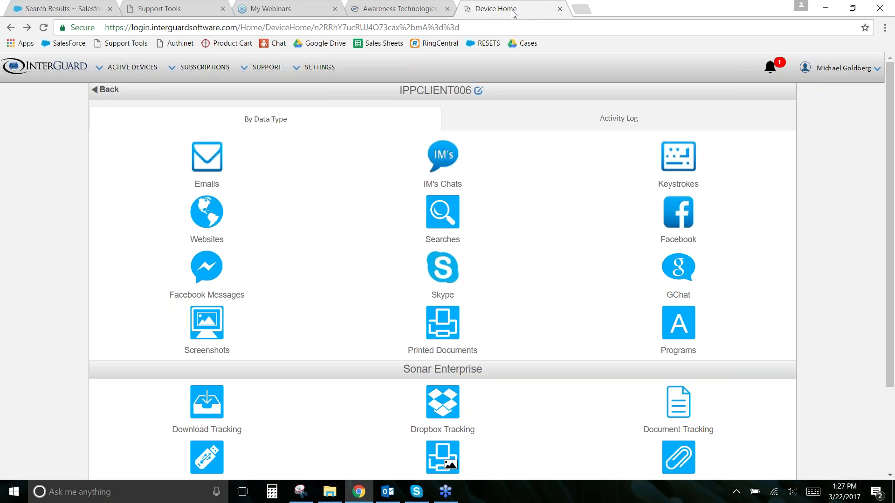
Step: Return to the Reports dashboard and expand NOTIFICATIONS and SETTINGS to open Notifications
{"action": "left_click", "coordinate": [396, 9]}
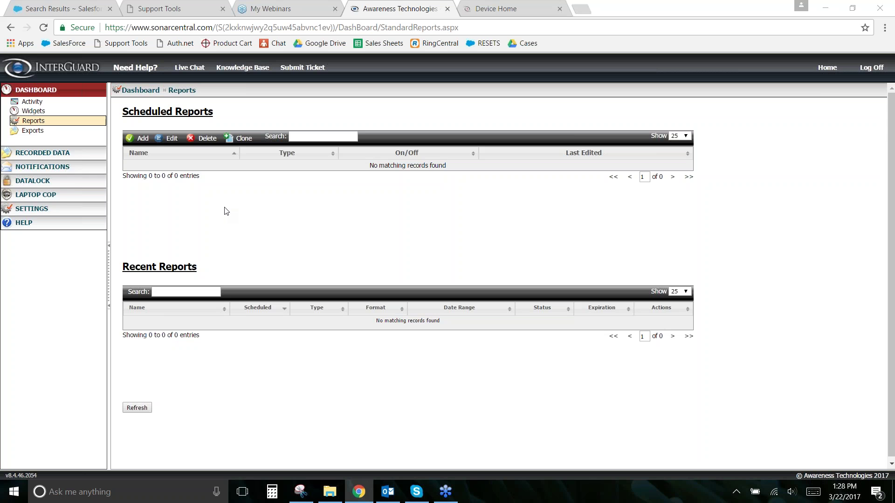
{"action": "left_click", "coordinate": [52, 170]}
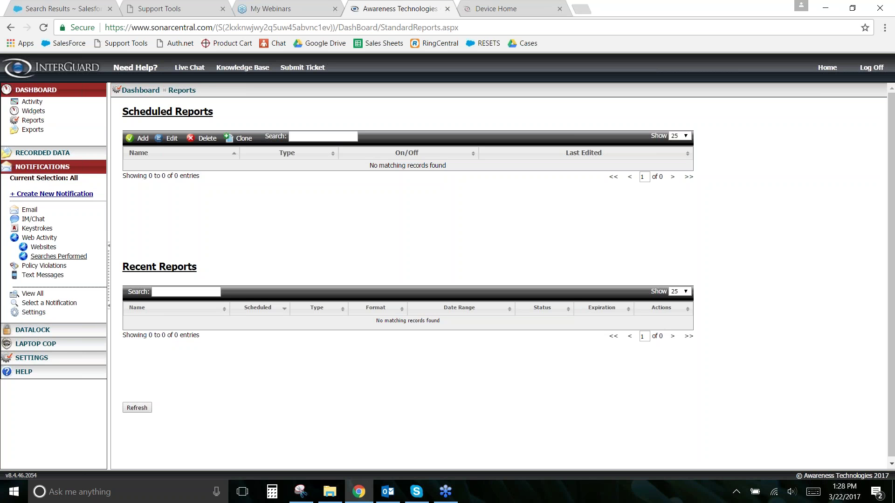
{"action": "left_click", "coordinate": [42, 167]}
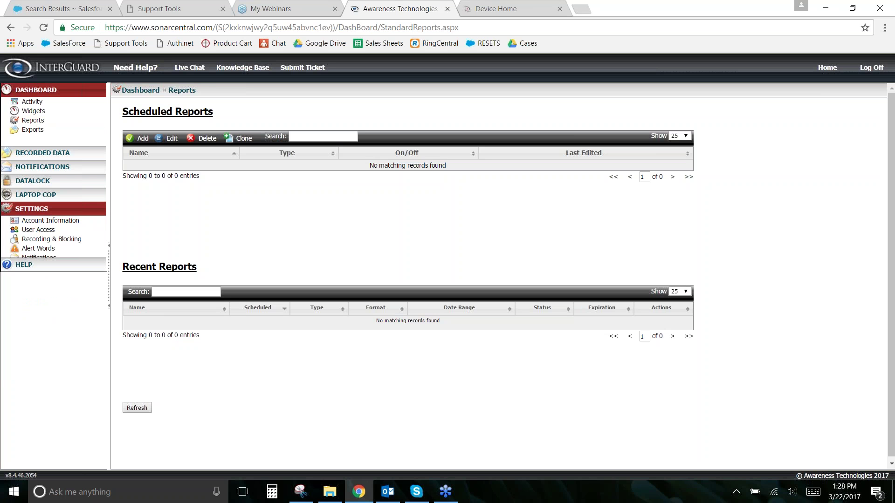
{"action": "left_click", "coordinate": [36, 208]}
Step: Open the Notification settings page and launch the Notification Wizard from the Credit Card Violations entry
{"action": "left_click", "coordinate": [39, 258]}
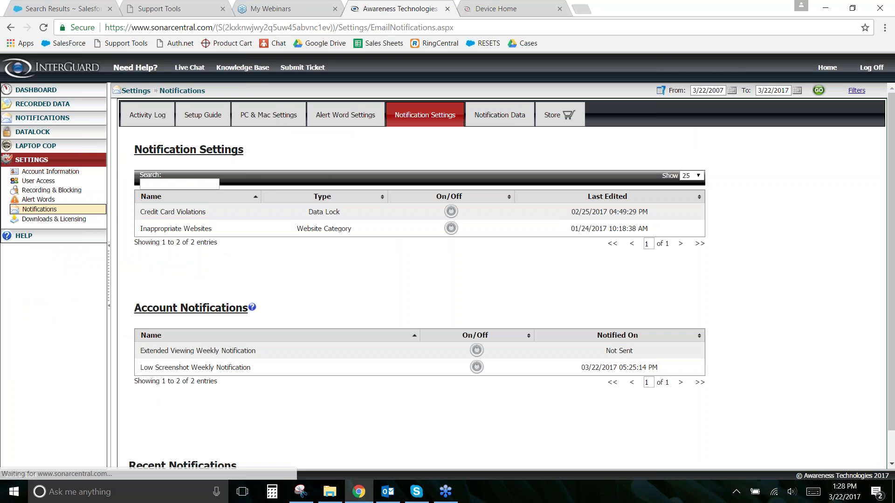
{"action": "double_click", "coordinate": [281, 212]}
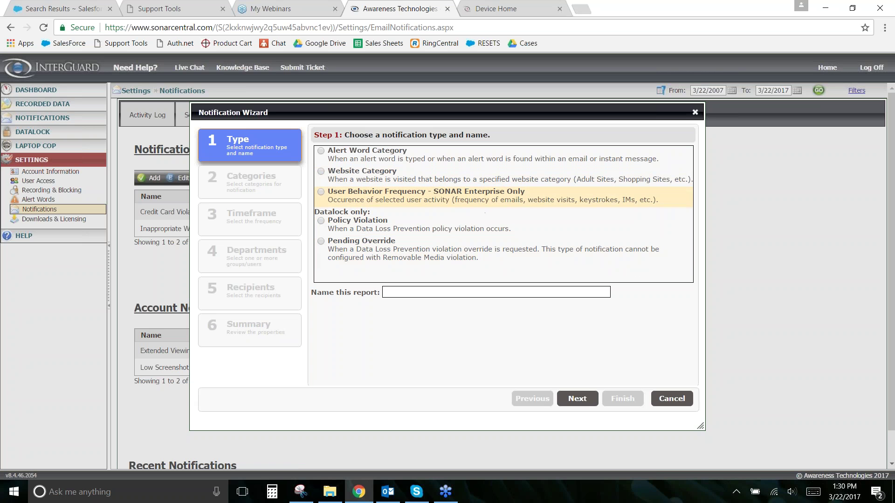
Step: Create a User Behavior Frequency notification named 'Behavioral Notification' and continue to Activity settings
{"action": "left_click", "coordinate": [321, 192]}
{"action": "left_click", "coordinate": [422, 297]}
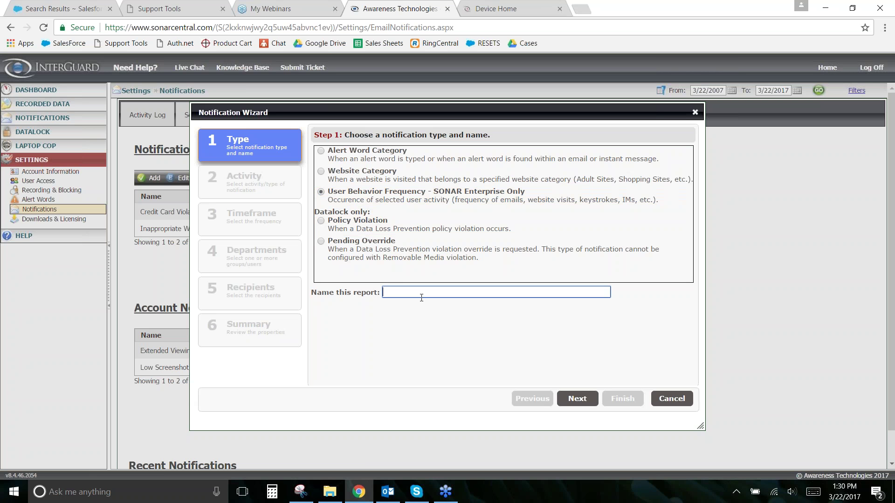
{"action": "type", "text": "Bh"}
{"action": "key", "text": "BackSpace"}
{"action": "key", "text": "BackSpace"}
{"action": "type", "text": "Bh"}
{"action": "key", "text": "BackSpace"}
{"action": "type", "text": "ehv"}
{"action": "key", "text": "BackSpace"}
{"action": "type", "text": "avioral Notification"}
{"action": "left_click", "coordinate": [577, 401]}
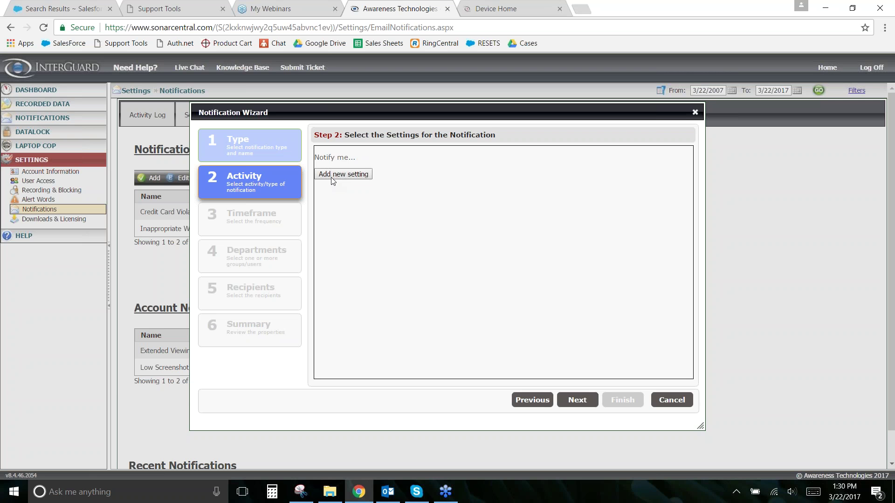
Step: Add a rule for more than 2 blocked websites visited per day
{"action": "left_click", "coordinate": [333, 180]}
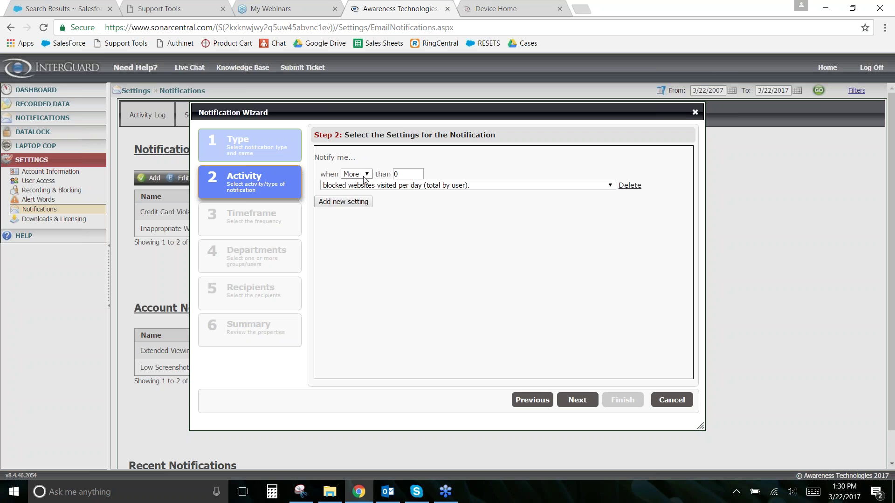
{"action": "left_click", "coordinate": [365, 176]}
{"action": "left_click", "coordinate": [363, 184]}
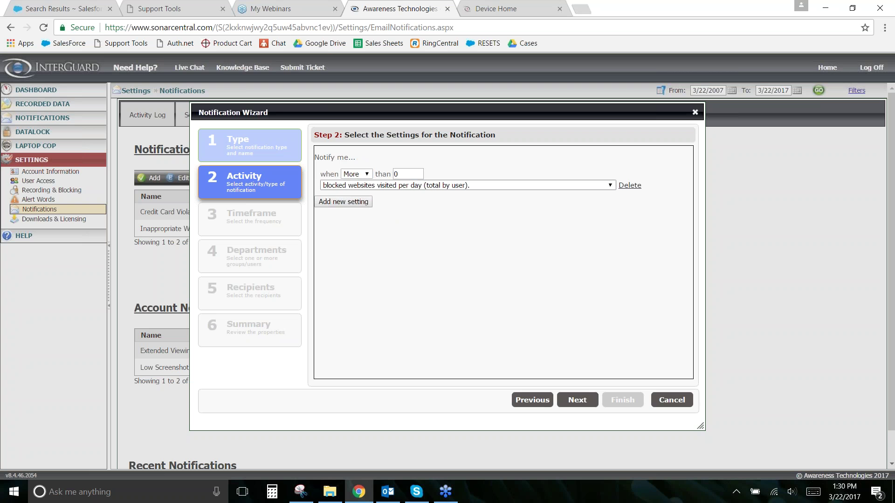
{"action": "left_click", "coordinate": [416, 185]}
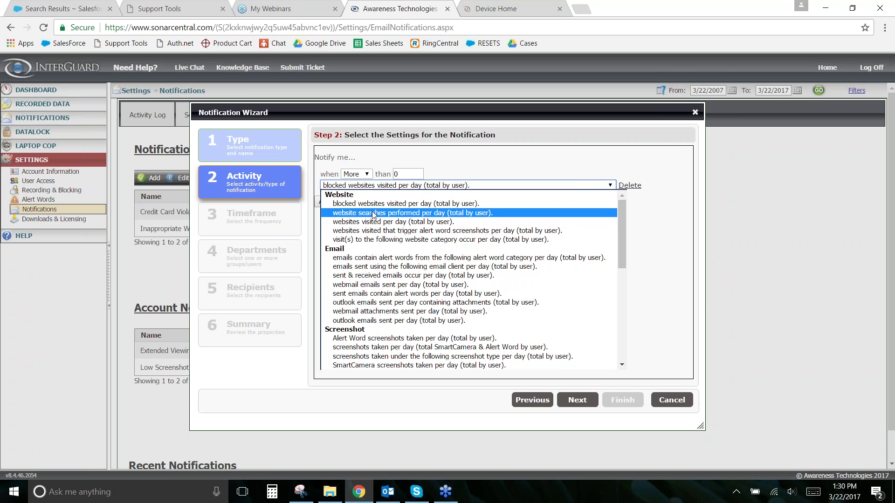
{"action": "left_click", "coordinate": [366, 204]}
{"action": "double_click", "coordinate": [405, 174]}
{"action": "type", "text": "2"}
{"action": "left_click", "coordinate": [415, 210]}
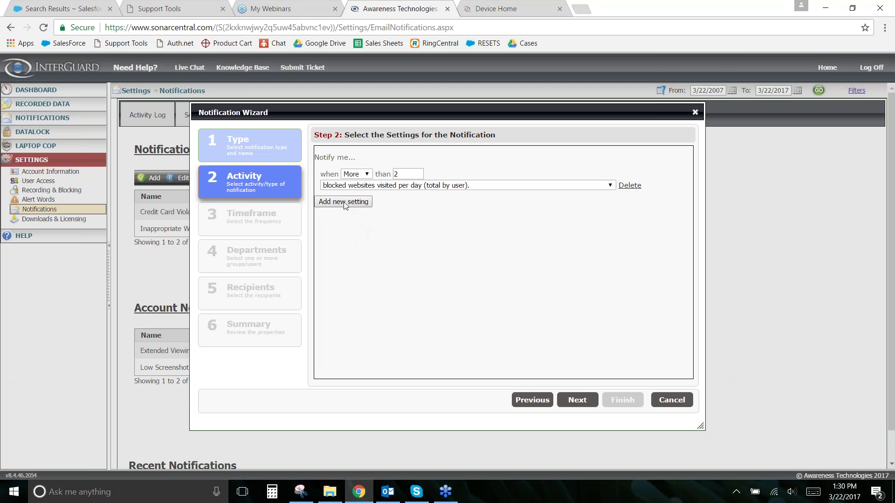
Step: Add rules for more than 0 USB file tracking events and more than 0 off-hours logins
{"action": "left_click", "coordinate": [347, 201]}
{"action": "left_click", "coordinate": [369, 214]}
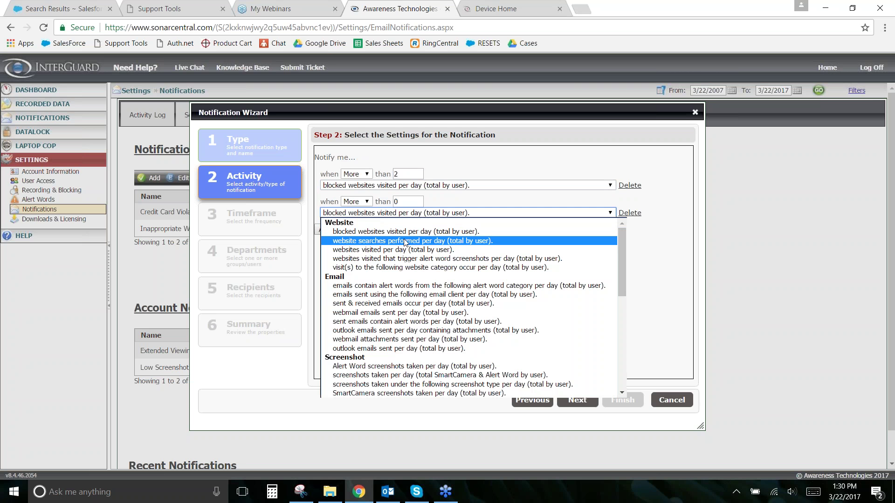
{"action": "scroll", "coordinate": [386, 317], "scroll_direction": "down", "scroll_amount": 5}
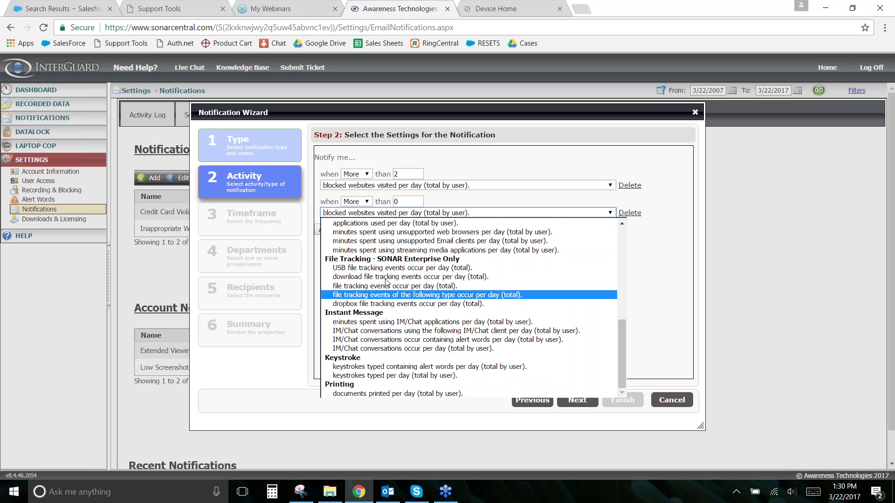
{"action": "key", "text": "Escape"}
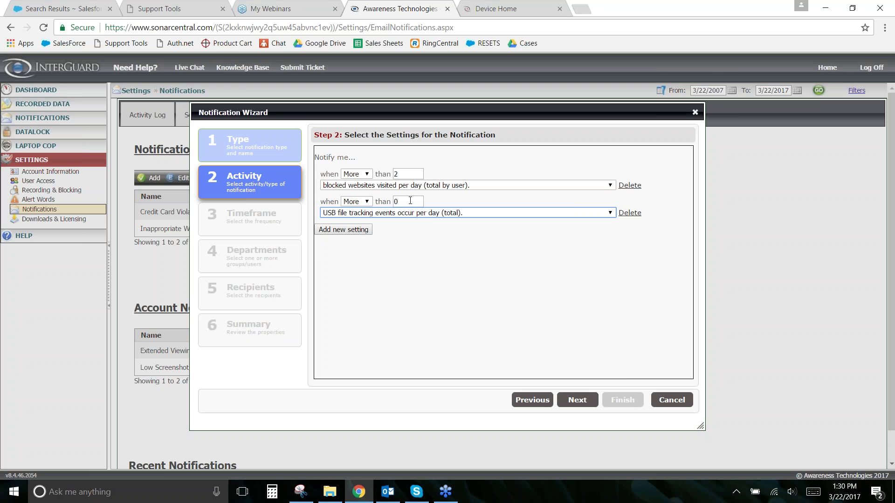
{"action": "left_click", "coordinate": [363, 230]}
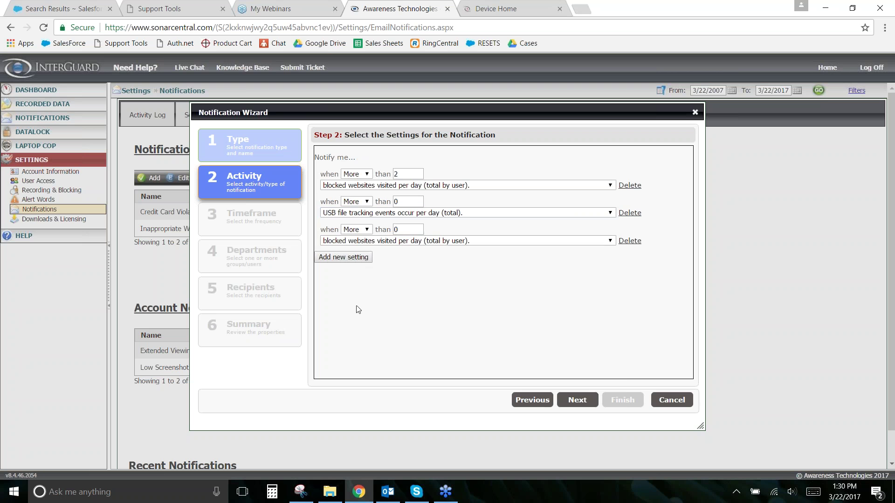
{"action": "left_click", "coordinate": [378, 241]}
{"action": "scroll", "coordinate": [409, 343], "scroll_direction": "down", "scroll_amount": 10}
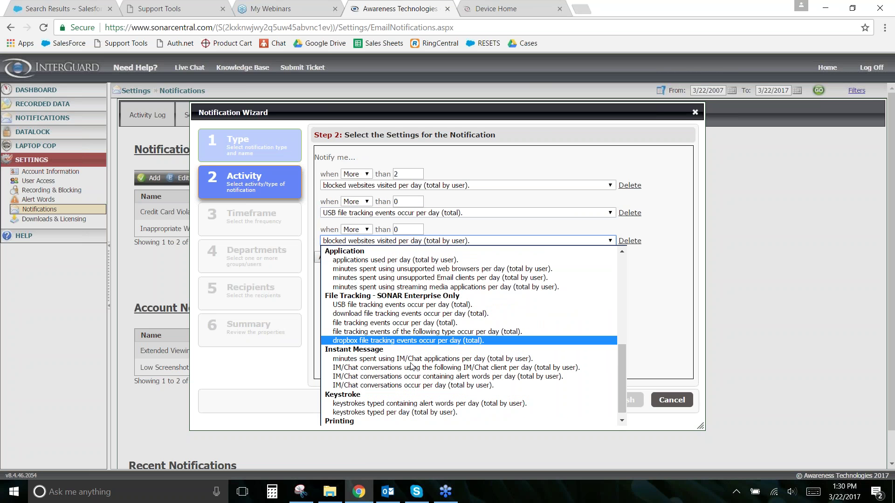
{"action": "scroll", "coordinate": [405, 359], "scroll_direction": "up", "scroll_amount": 9}
{"action": "scroll", "coordinate": [401, 364], "scroll_direction": "up", "scroll_amount": 1}
{"action": "scroll", "coordinate": [392, 350], "scroll_direction": "down", "scroll_amount": 4}
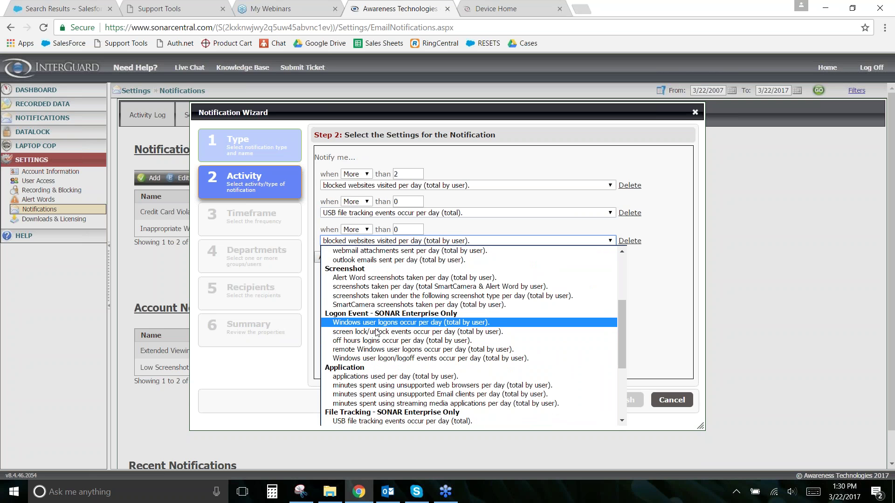
{"action": "left_click", "coordinate": [372, 341]}
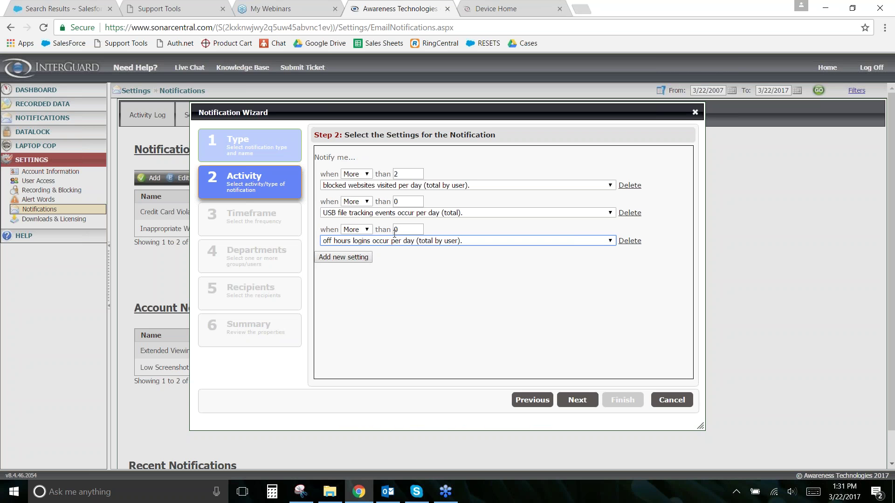
Step: Add a rule for fewer than 5 websites visited per day
{"action": "left_click", "coordinate": [346, 257]}
{"action": "left_click", "coordinate": [368, 258]}
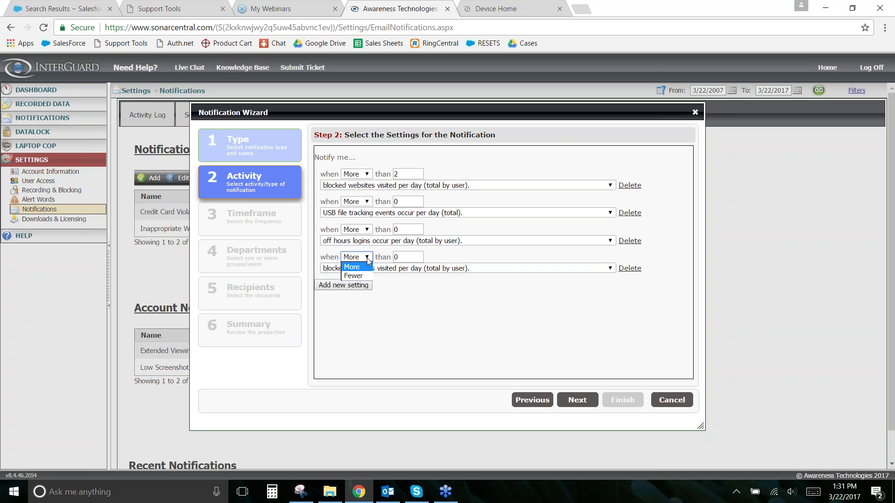
{"action": "left_click", "coordinate": [368, 267]}
{"action": "left_click", "coordinate": [367, 258]}
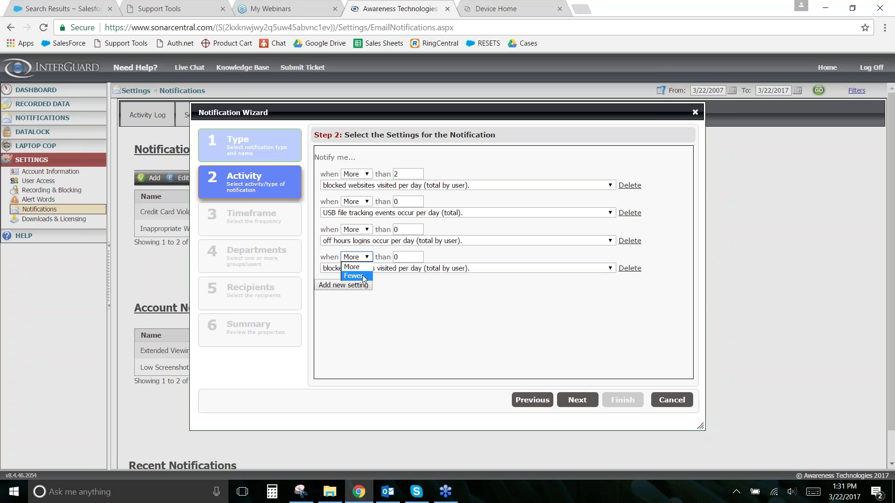
{"action": "left_click", "coordinate": [362, 276]}
{"action": "left_click", "coordinate": [371, 268]}
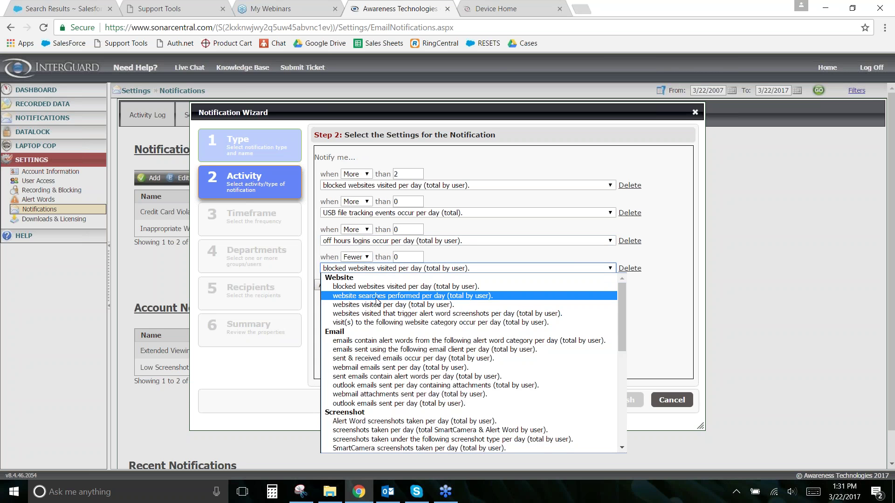
{"action": "left_click", "coordinate": [373, 305]}
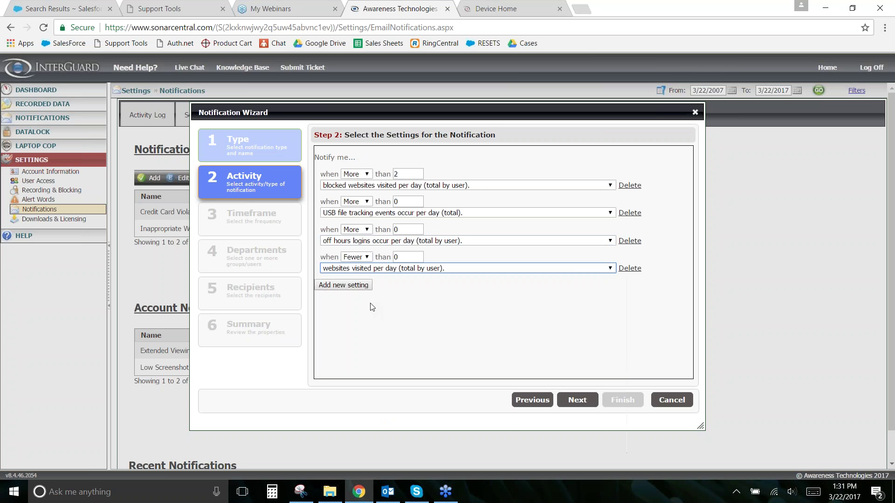
{"action": "double_click", "coordinate": [405, 260]}
{"action": "type", "text": "5"}
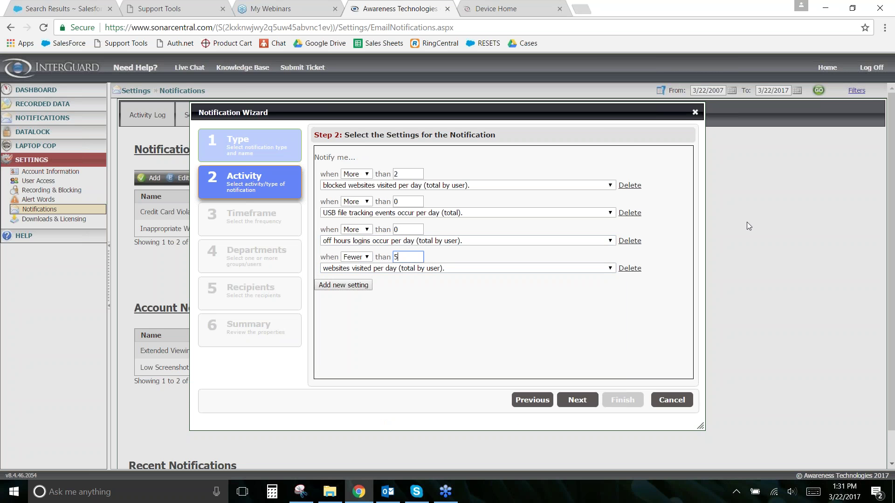
{"action": "left_click", "coordinate": [485, 345]}
Step: Keep the default timeframe and apply the notification to the Unassigned group and Group1
{"action": "left_click", "coordinate": [577, 400]}
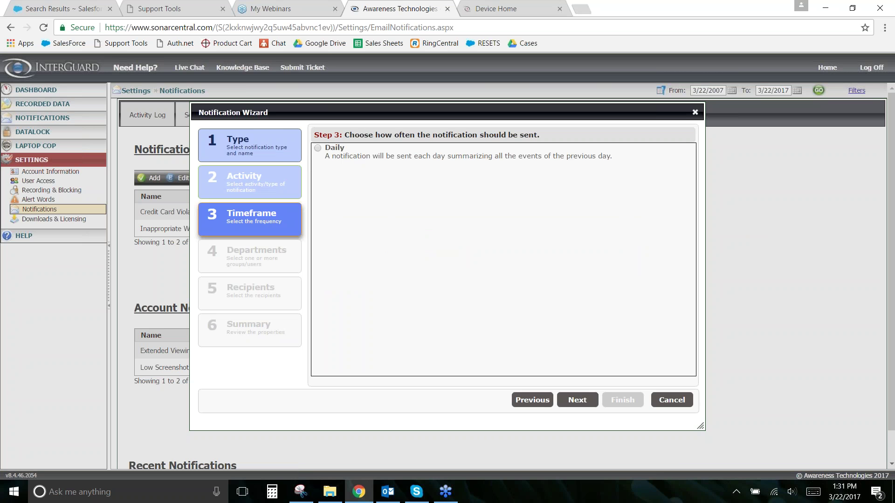
{"action": "left_click", "coordinate": [573, 396]}
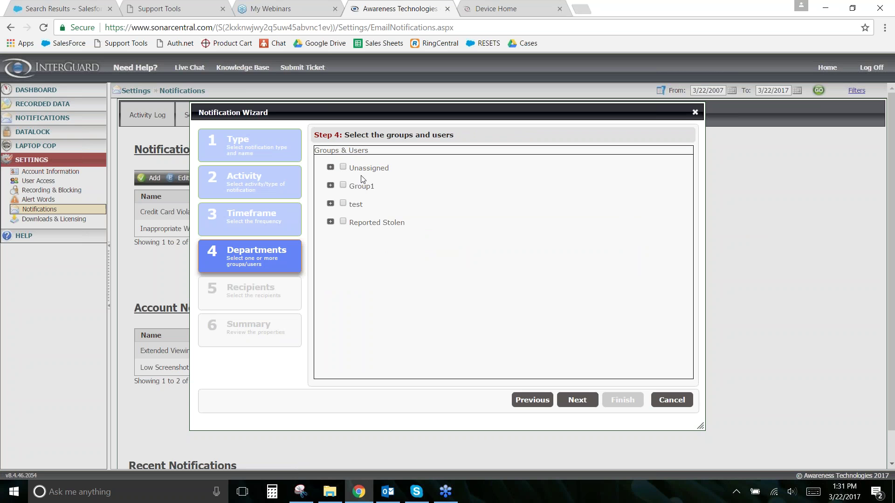
{"action": "left_click", "coordinate": [343, 167]}
{"action": "left_click", "coordinate": [343, 185]}
{"action": "left_click", "coordinate": [577, 400]}
Step: Leave the recipient empty and close the wizard without saving the notification
{"action": "left_click", "coordinate": [401, 373]}
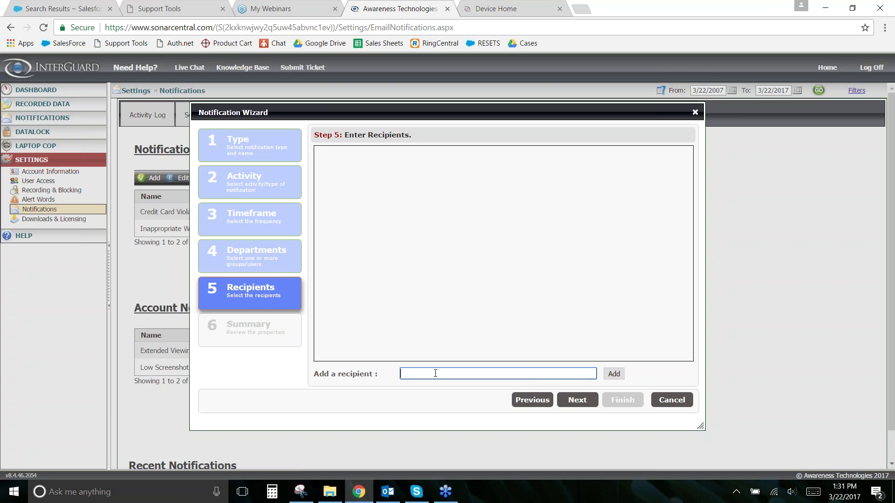
{"action": "left_click", "coordinate": [577, 400]}
{"action": "left_click", "coordinate": [653, 400]}
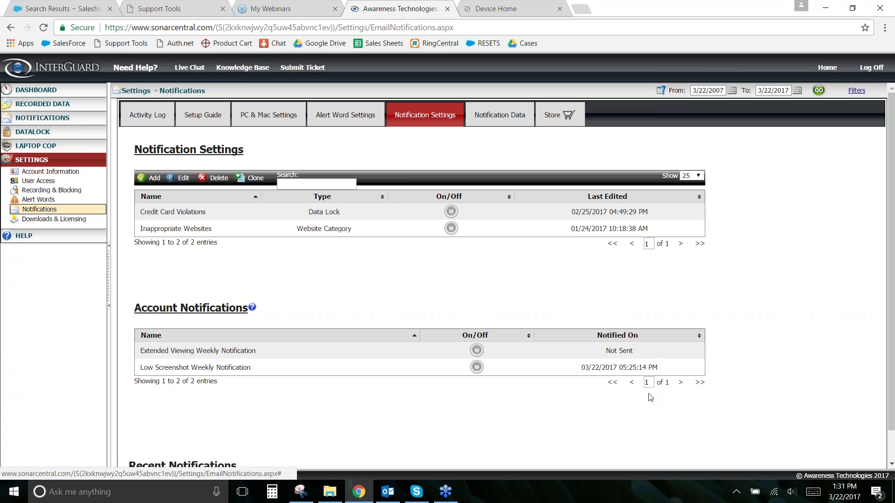